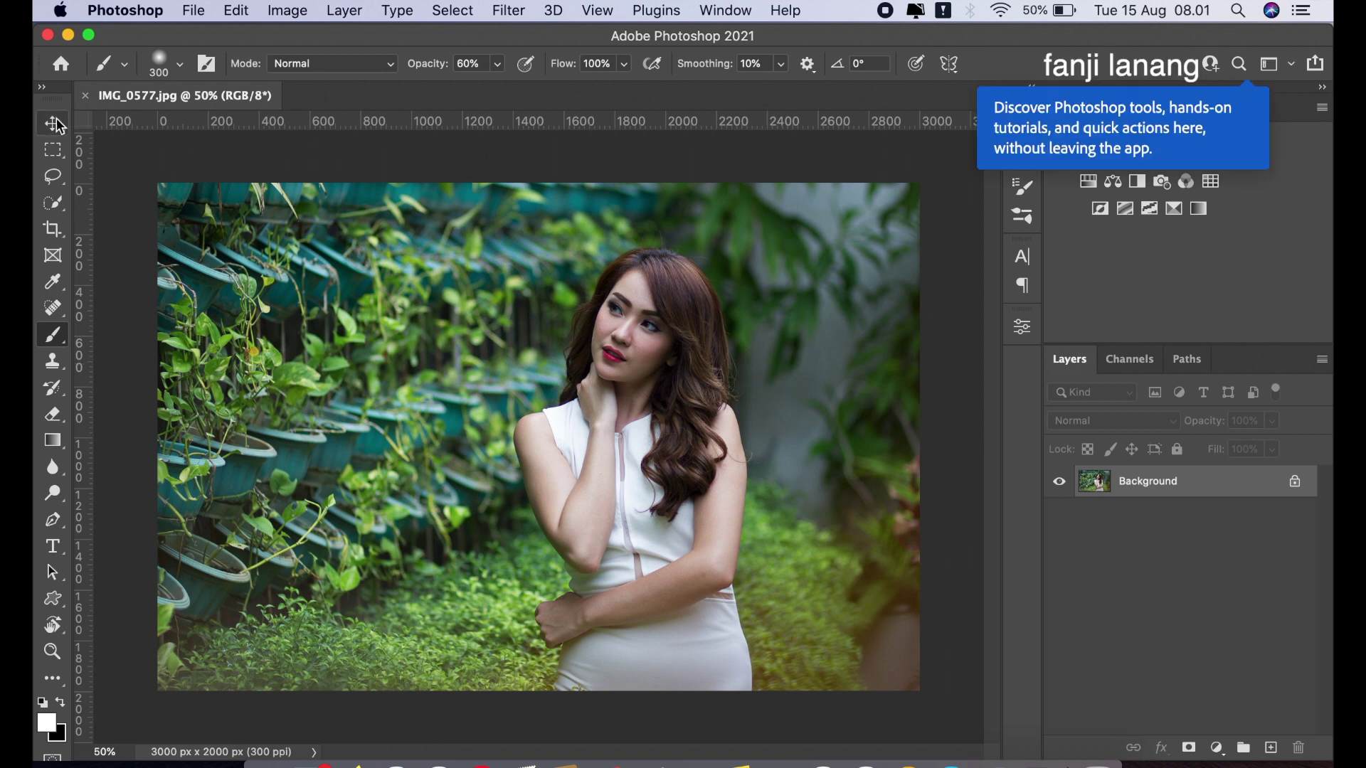
Duplicate the Background layer and add a blank layer above the copy
{"action": "left_click", "coordinate": [57, 121]}
{"action": "left_click_drag", "start_coordinate": [1253, 498], "coordinate": [1271, 745]}
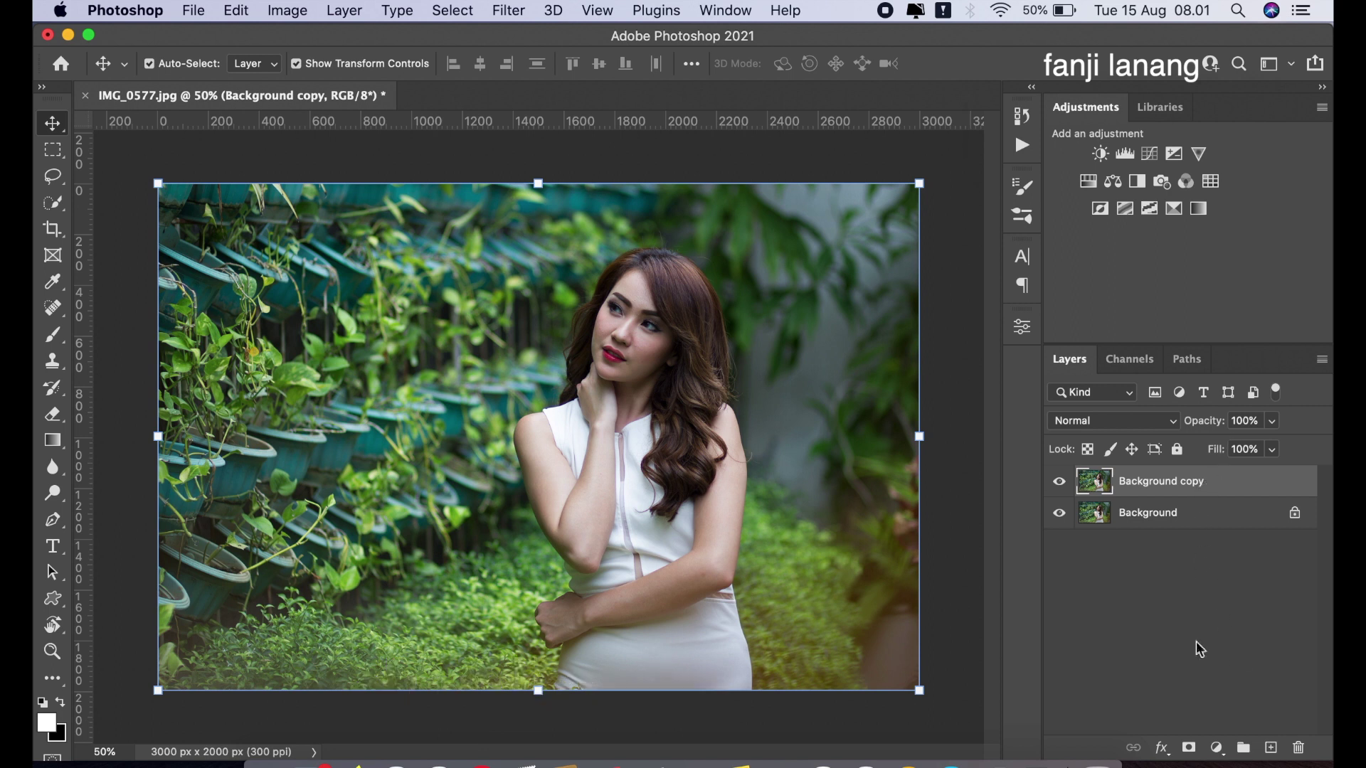
{"action": "left_click", "coordinate": [1217, 747]}
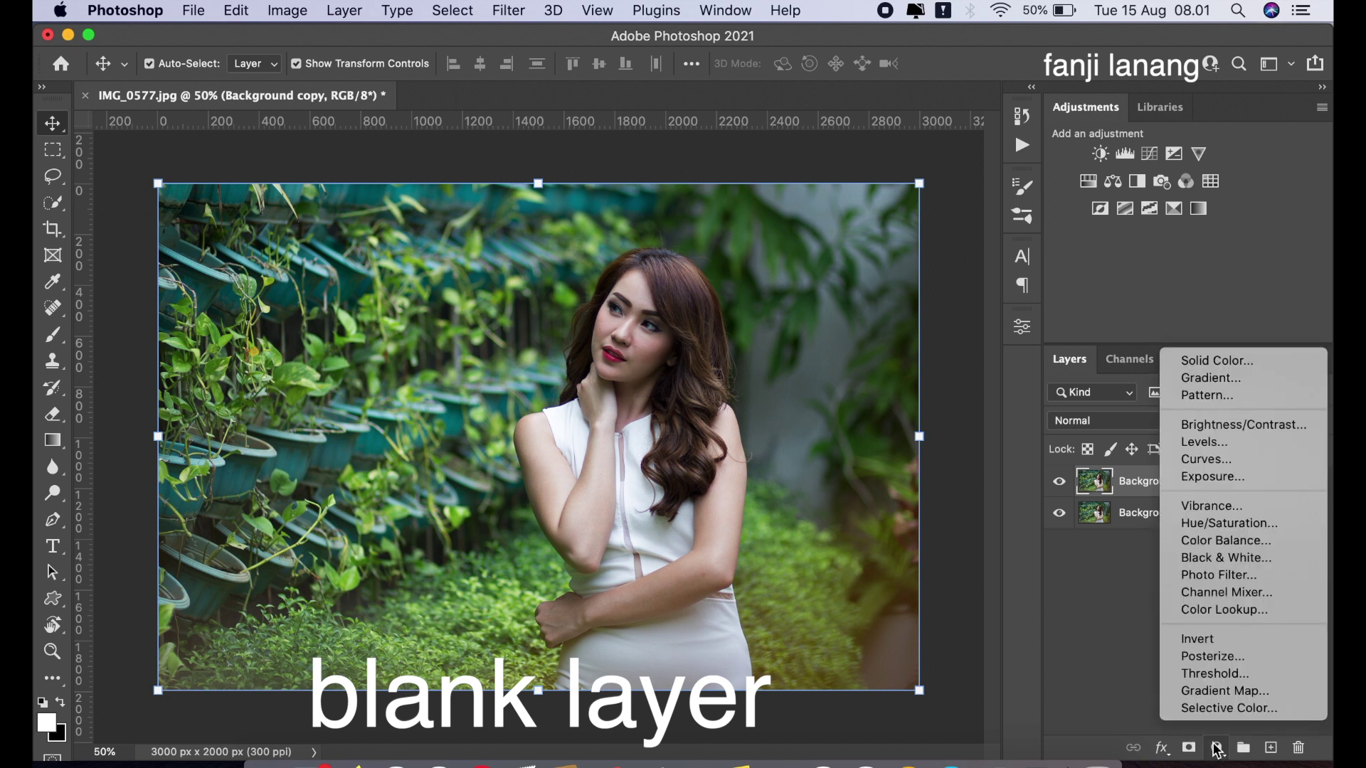
{"action": "left_click", "coordinate": [1114, 658]}
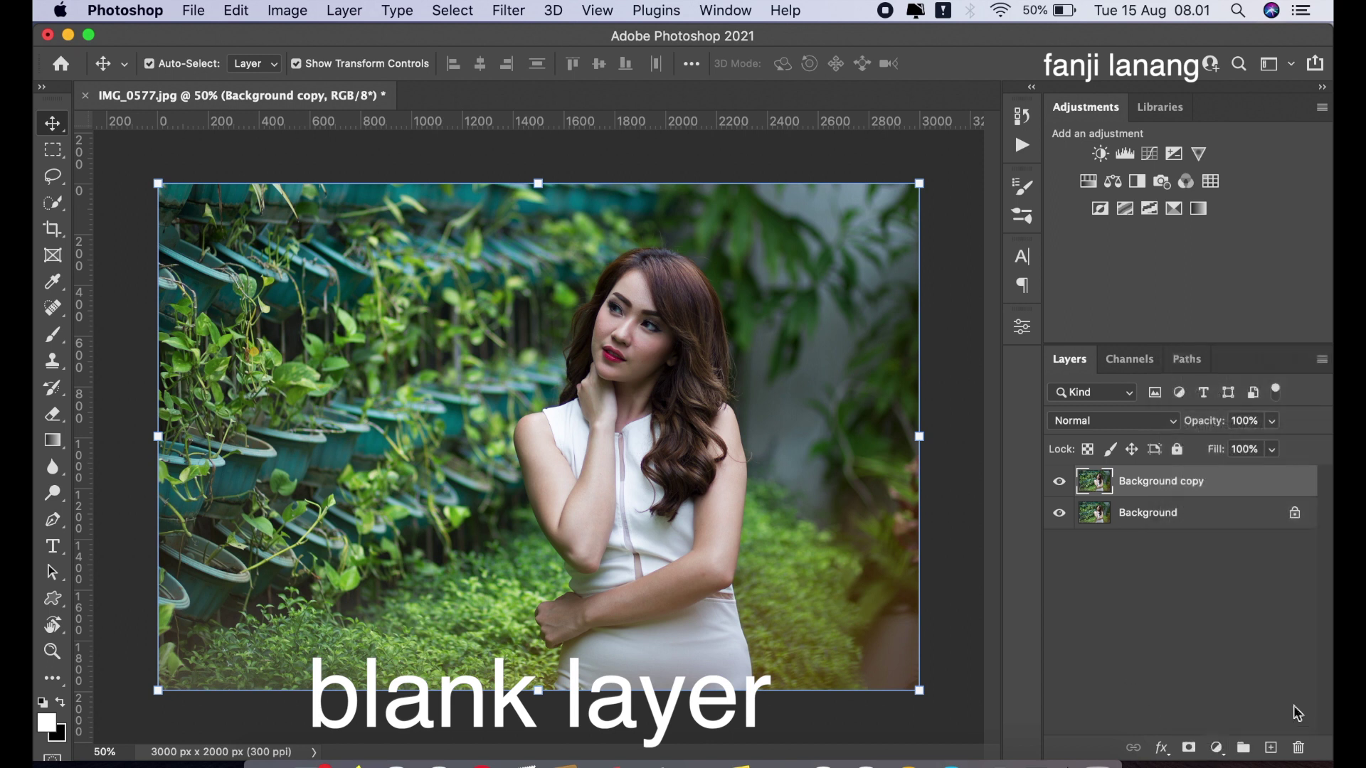
{"action": "left_click", "coordinate": [1272, 747]}
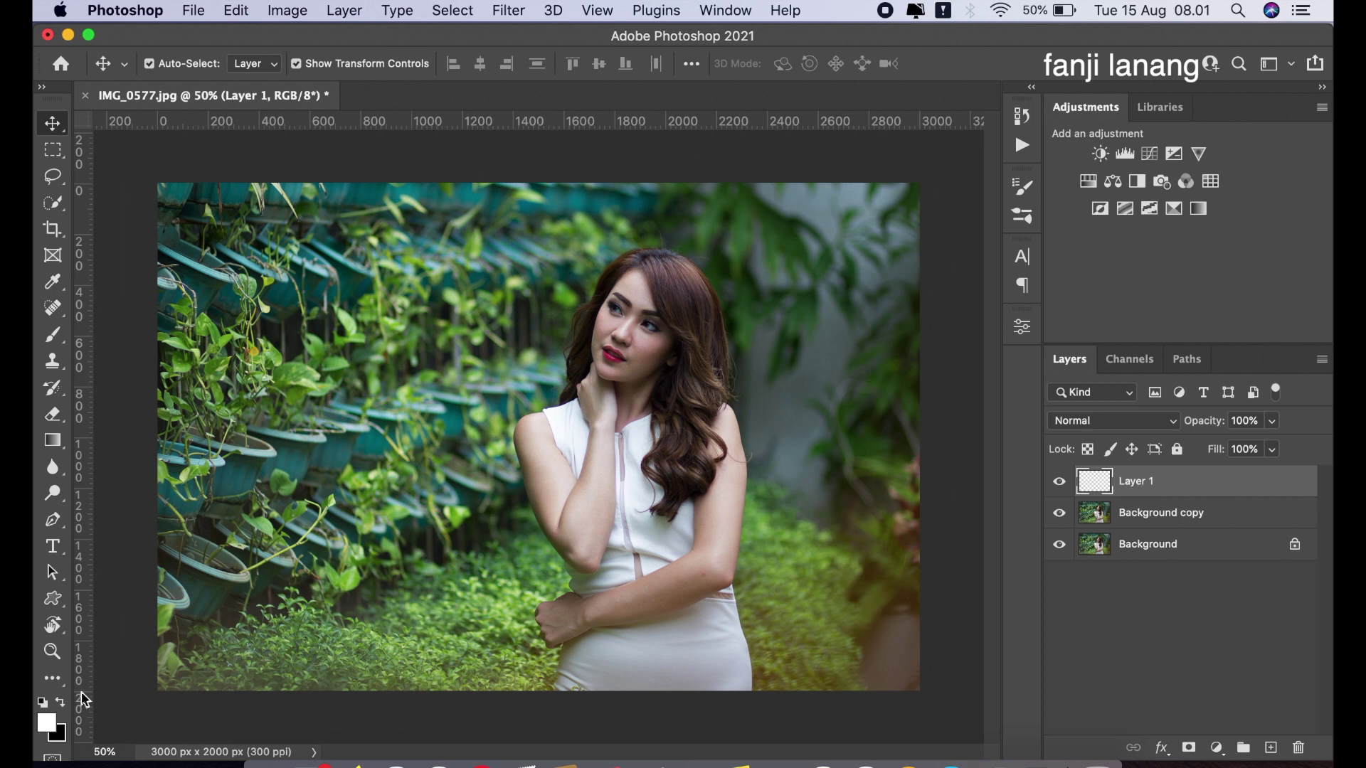
Make black the foreground colour and add a black-to-transparent gradient fill with Radial style and Reverse enabled
{"action": "left_click", "coordinate": [61, 702]}
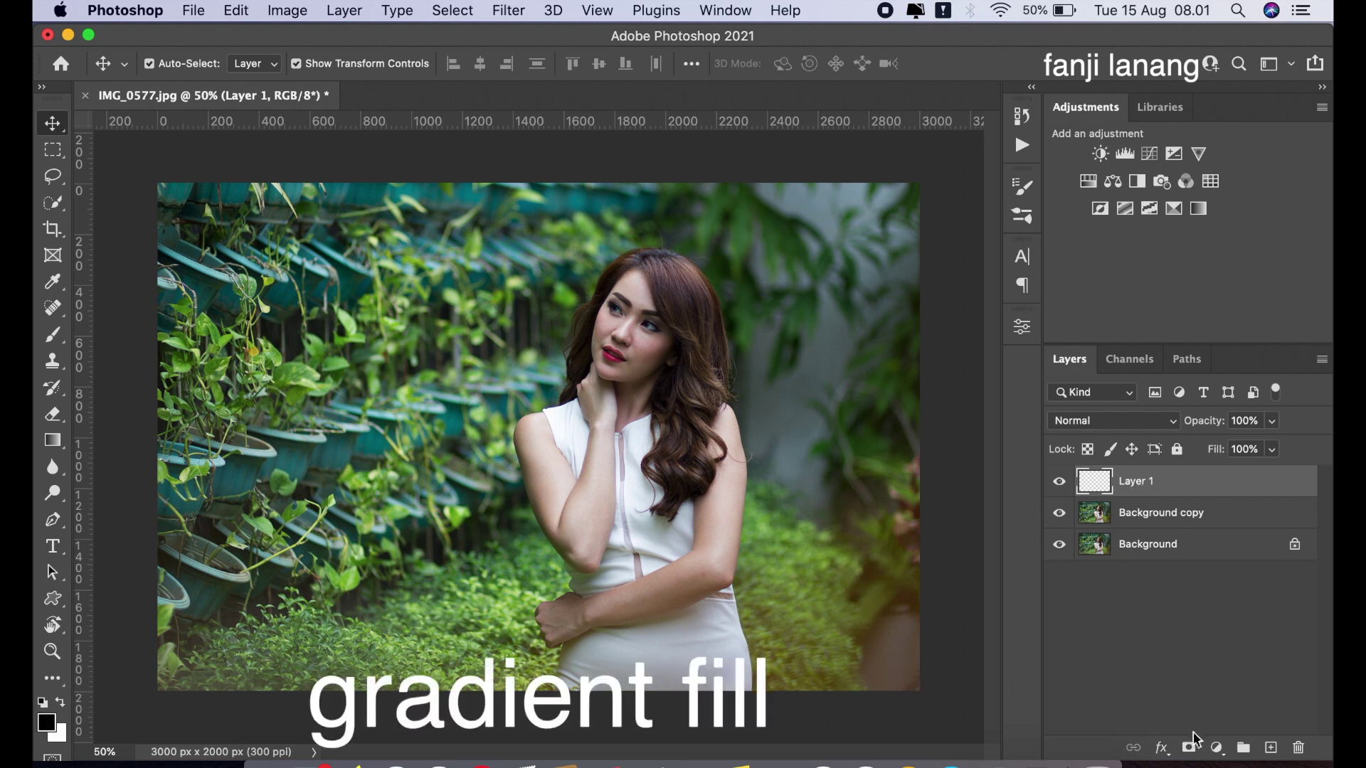
{"action": "left_click", "coordinate": [1217, 747]}
{"action": "left_click", "coordinate": [1266, 373]}
{"action": "left_click", "coordinate": [1003, 369]}
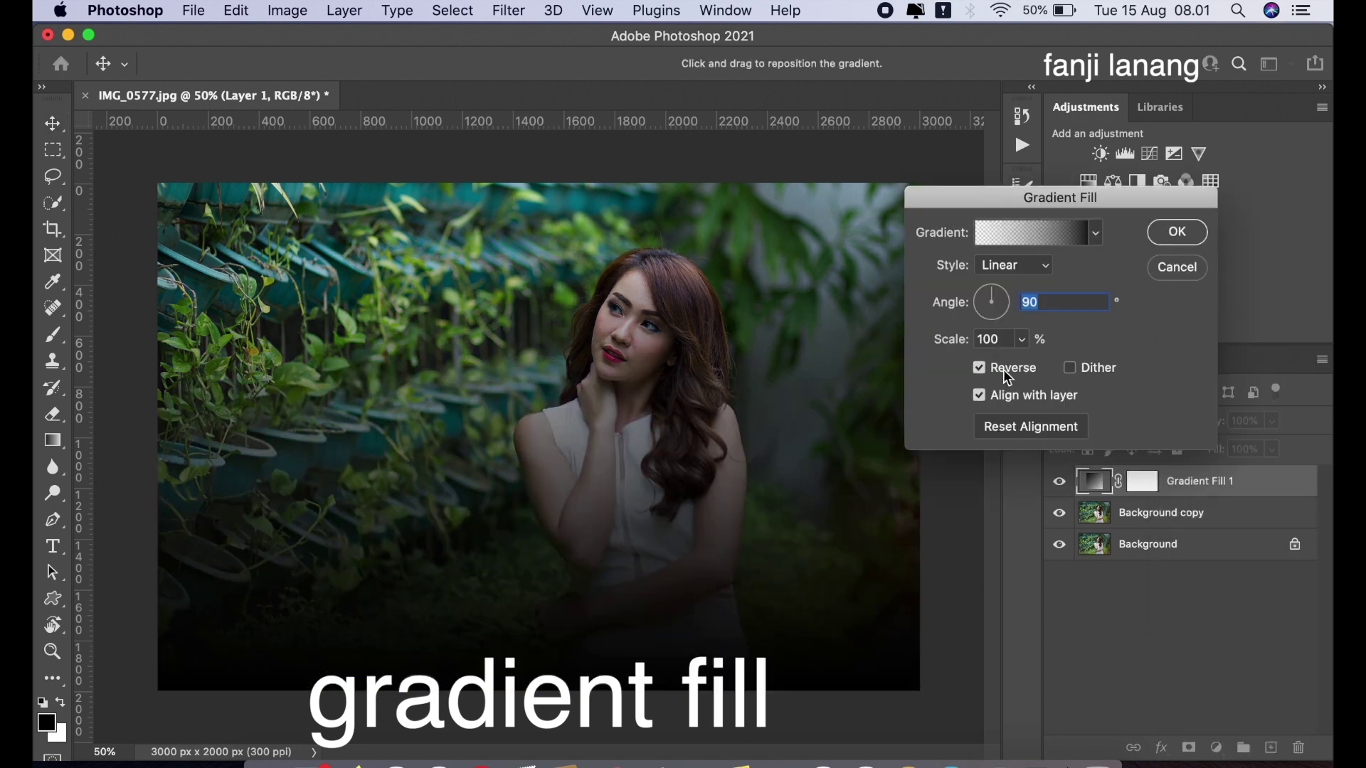
{"action": "left_click", "coordinate": [1035, 270]}
{"action": "left_click", "coordinate": [1033, 280]}
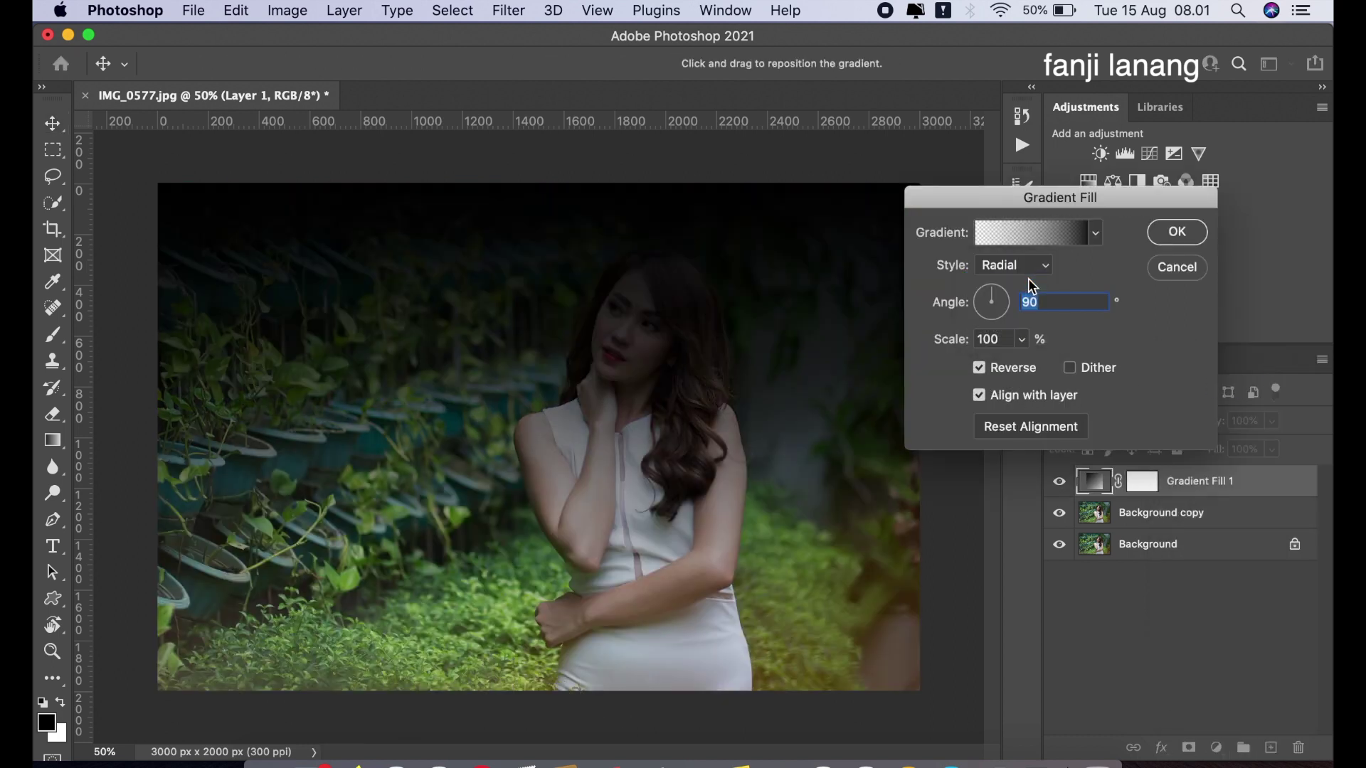
Centre the radial gradient on the woman with angle 40,47° and scale 253%, and reduce the fill layer's opacity to 76%
{"action": "left_click_drag", "start_coordinate": [509, 422], "coordinate": [655, 413]}
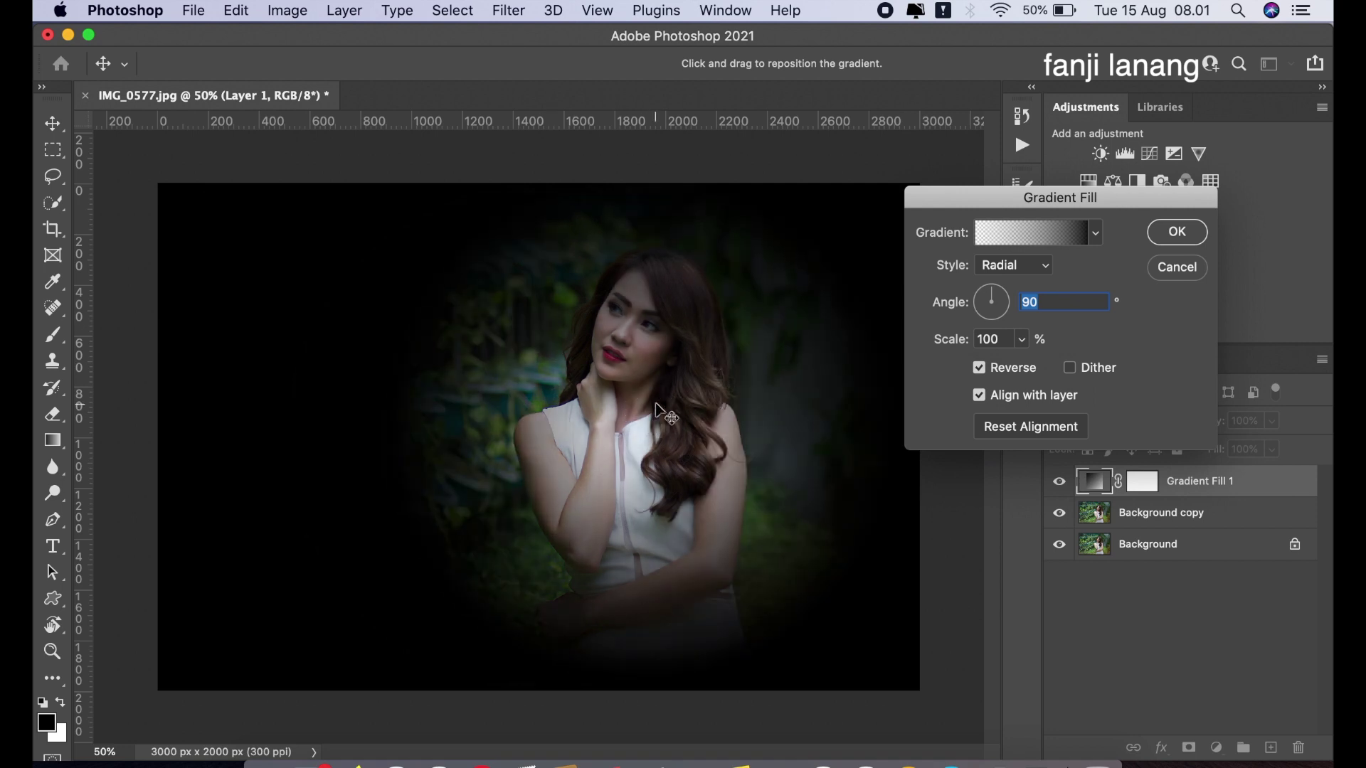
{"action": "left_click", "coordinate": [1004, 291]}
{"action": "left_click", "coordinate": [1023, 340]}
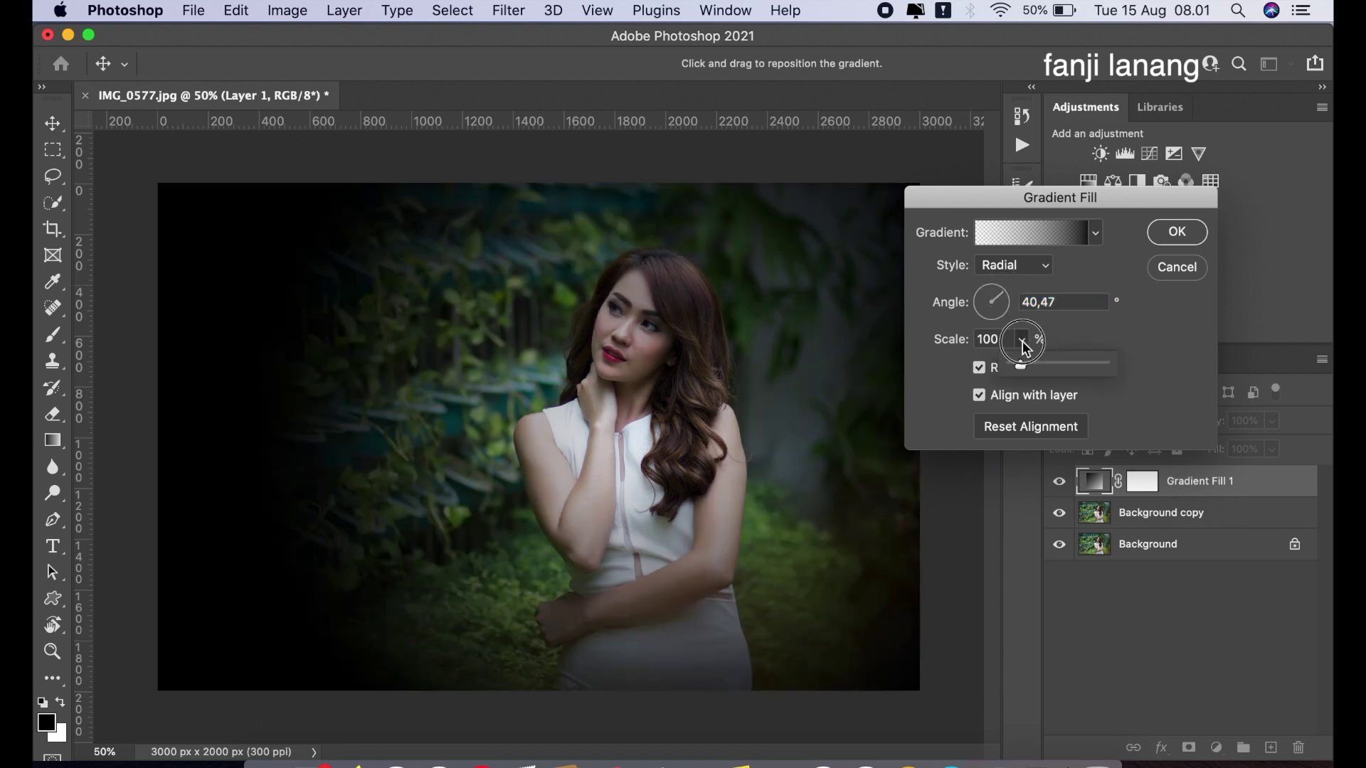
{"action": "left_click_drag", "start_coordinate": [1027, 360], "coordinate": [1031, 364]}
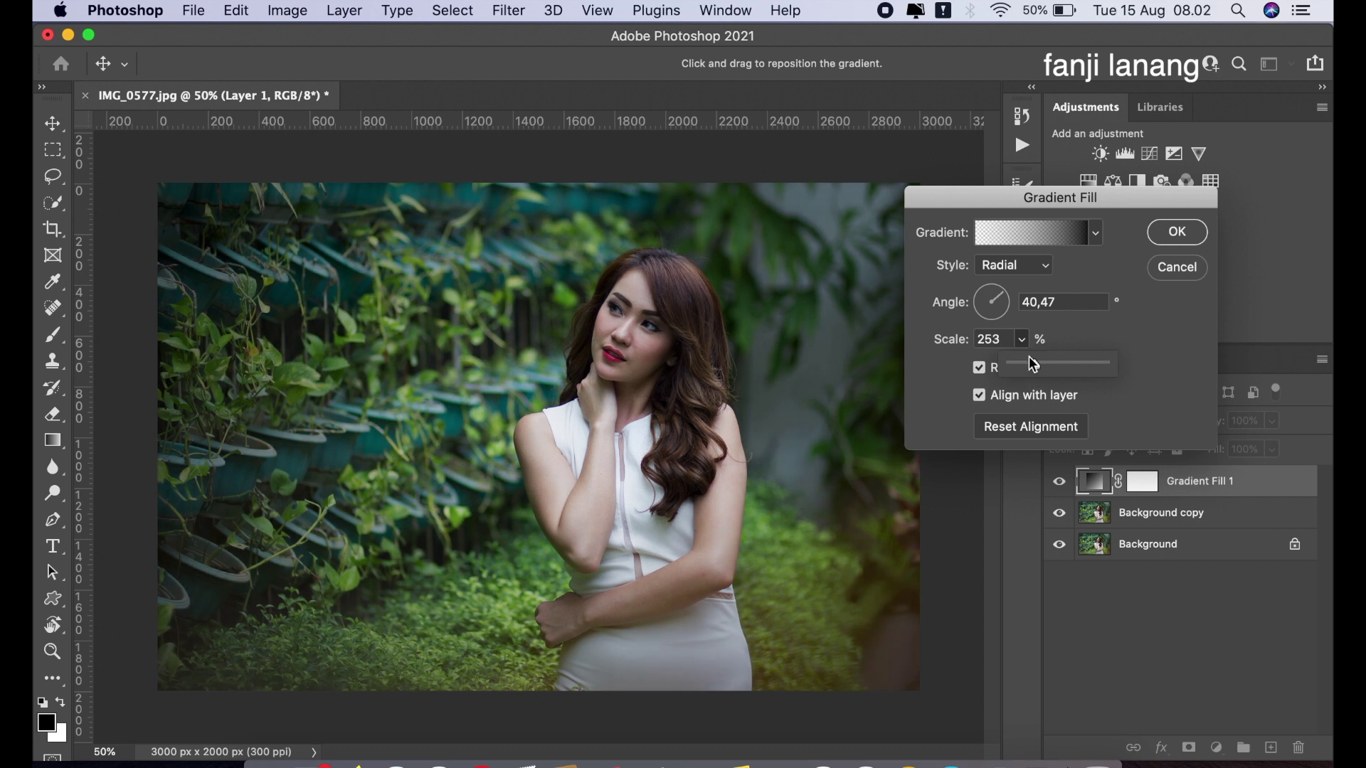
{"action": "left_click", "coordinate": [1177, 242]}
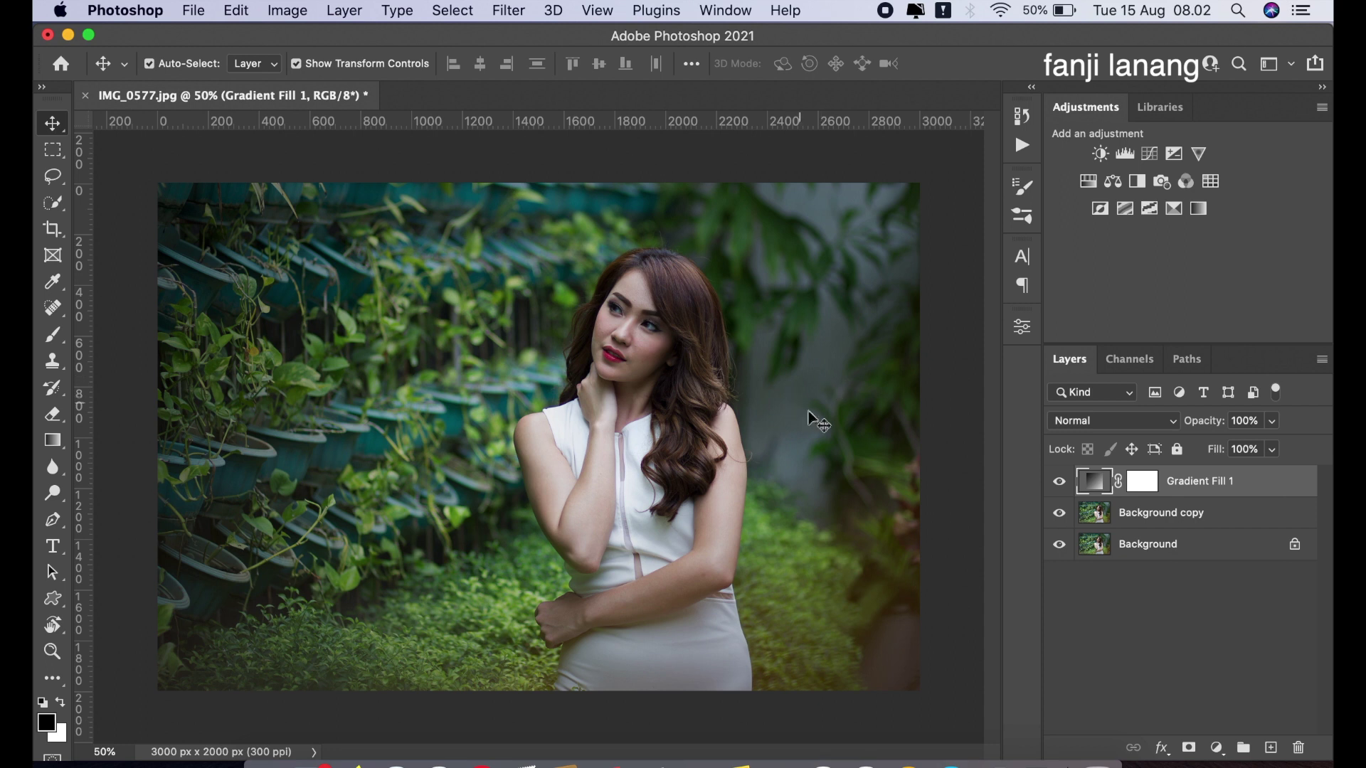
{"action": "left_click_drag", "start_coordinate": [1272, 421], "coordinate": [1252, 450]}
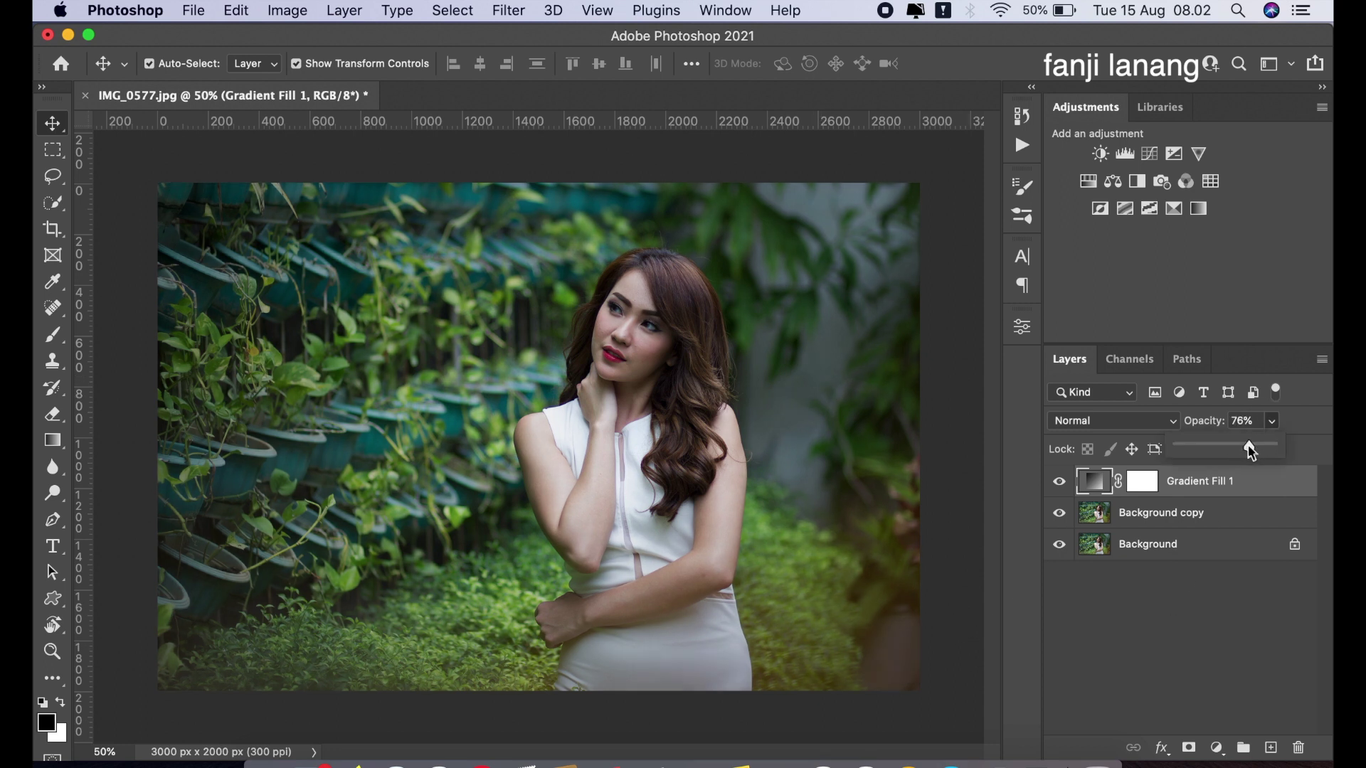
Add a Channel Mixer adjustment with the Blue output channel's green set to +99% and blue to 0%
{"action": "left_click", "coordinate": [1216, 747]}
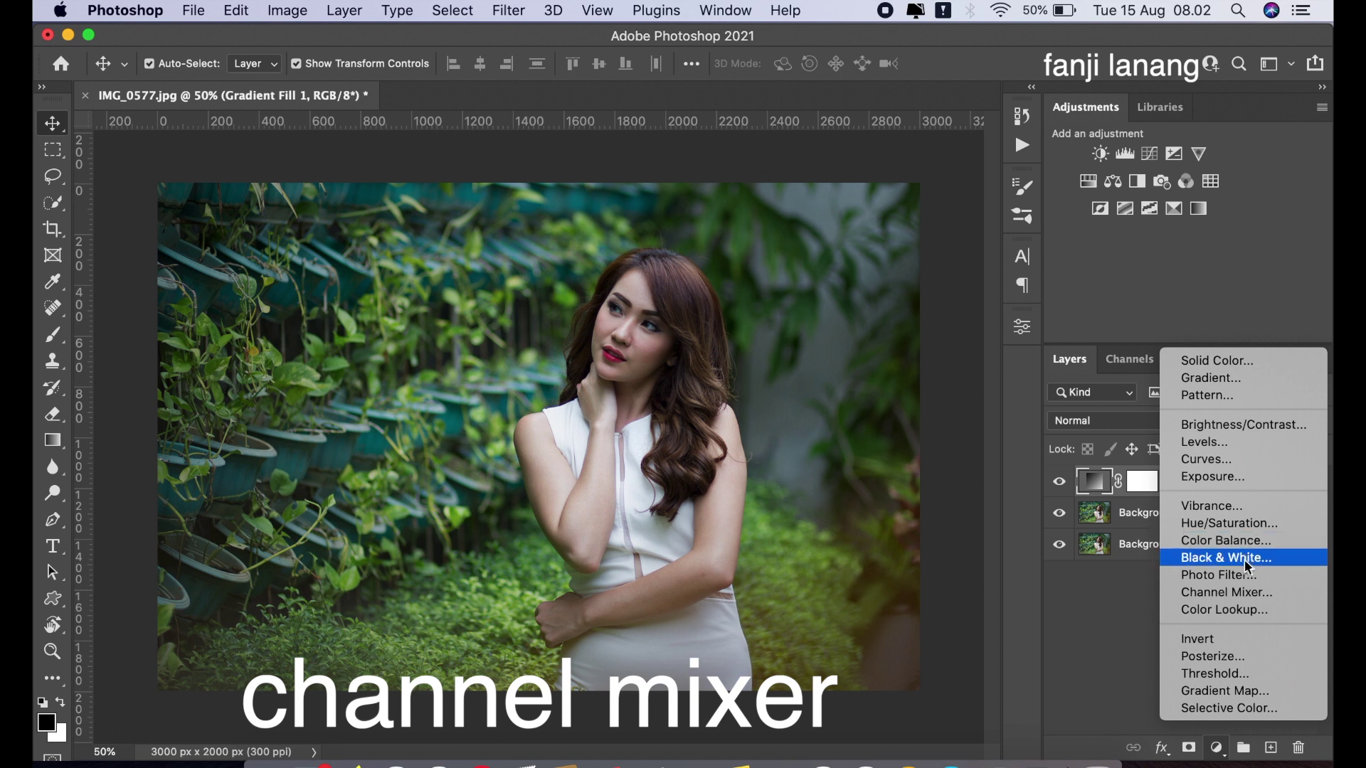
{"action": "left_click", "coordinate": [1251, 592]}
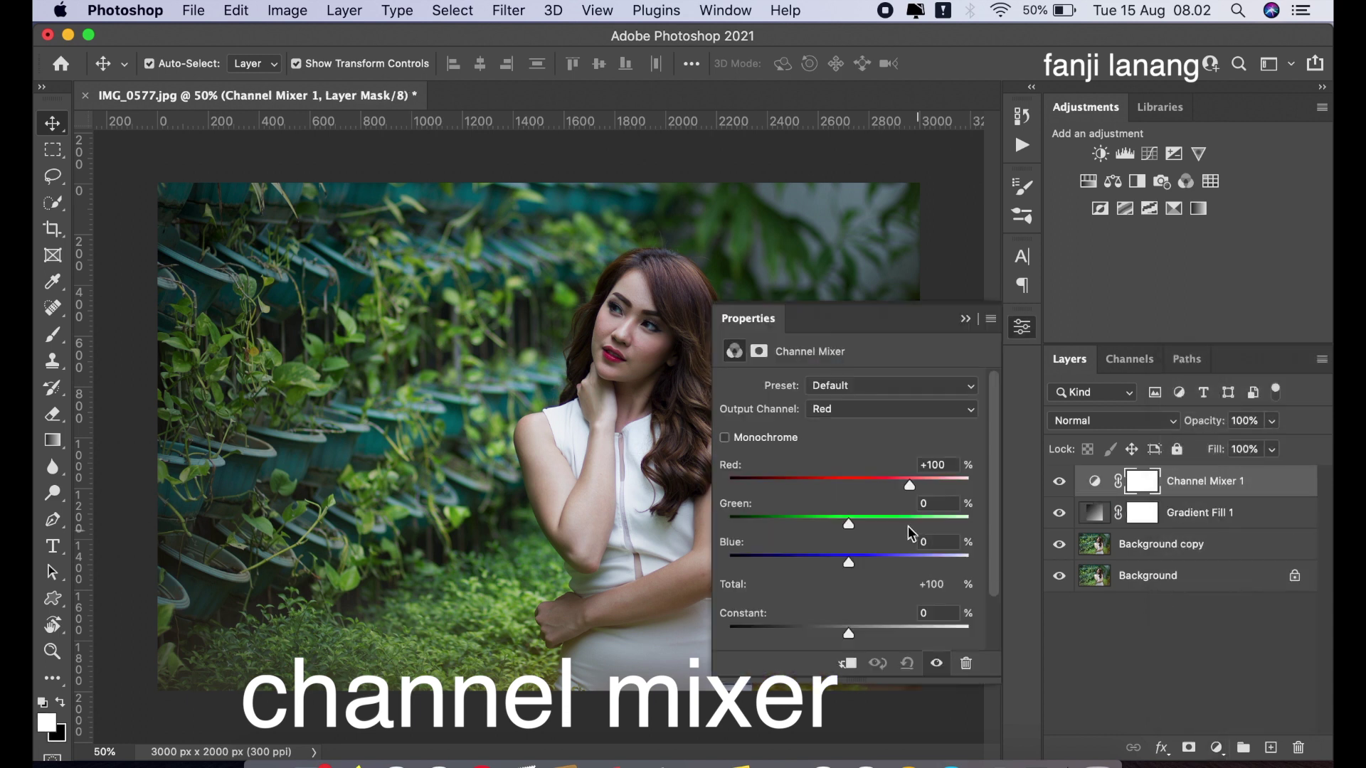
{"action": "left_click", "coordinate": [879, 410]}
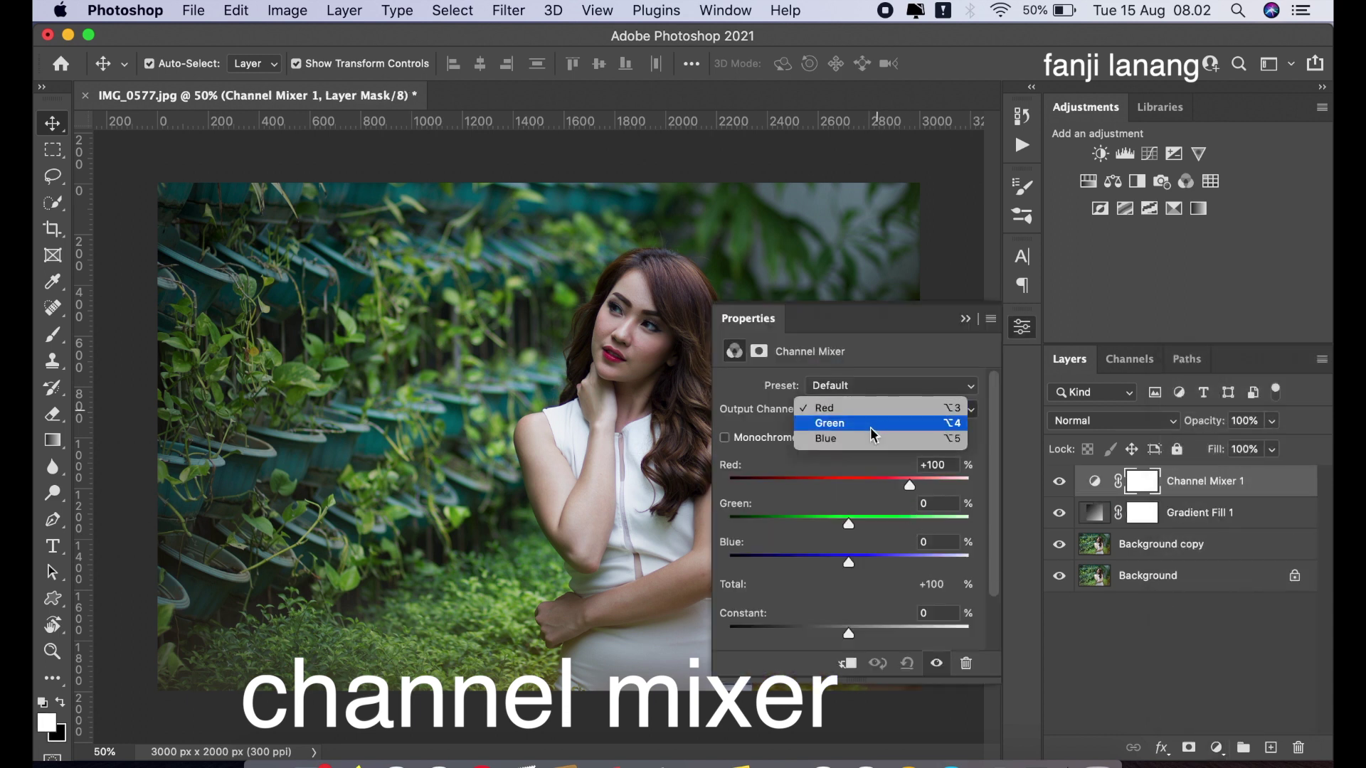
{"action": "left_click", "coordinate": [869, 438]}
{"action": "left_click", "coordinate": [905, 524]}
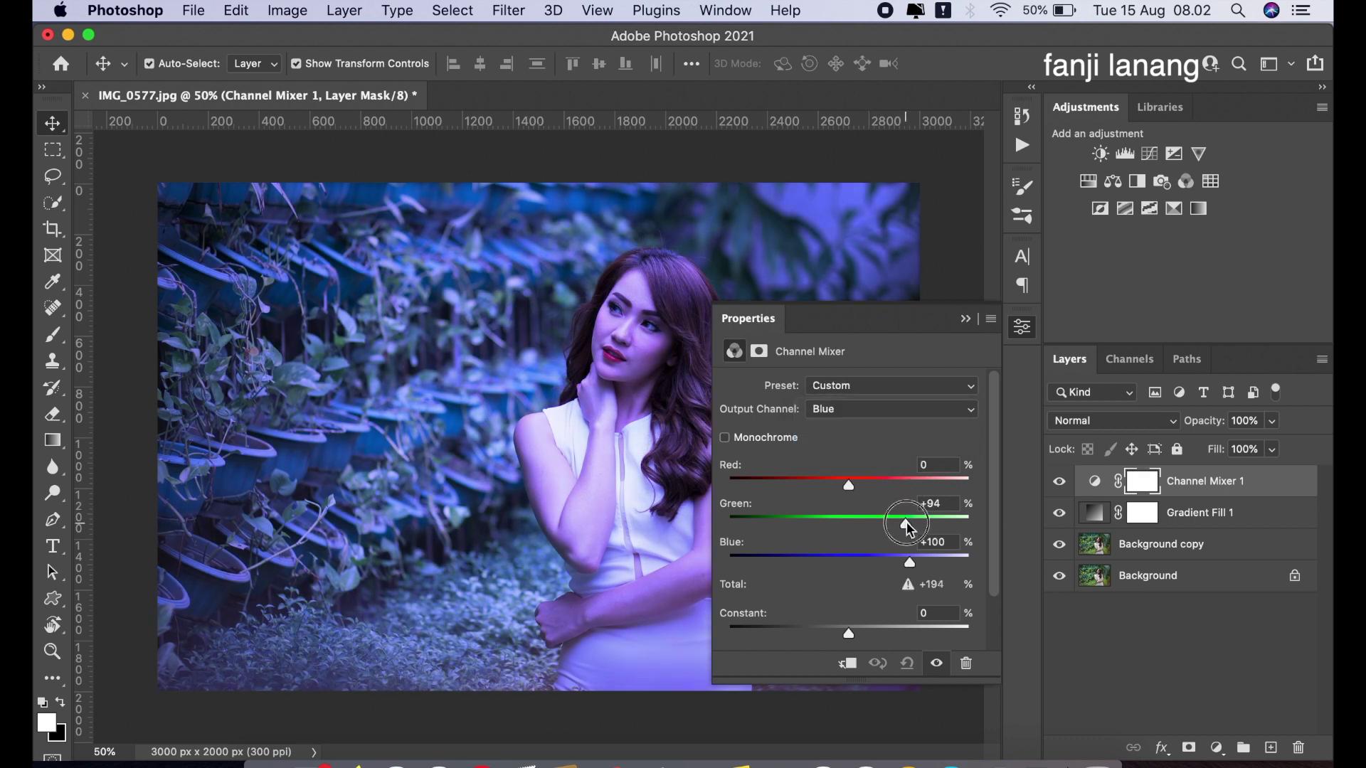
{"action": "left_click", "coordinate": [848, 556]}
{"action": "left_click_drag", "start_coordinate": [847, 559], "coordinate": [848, 563]}
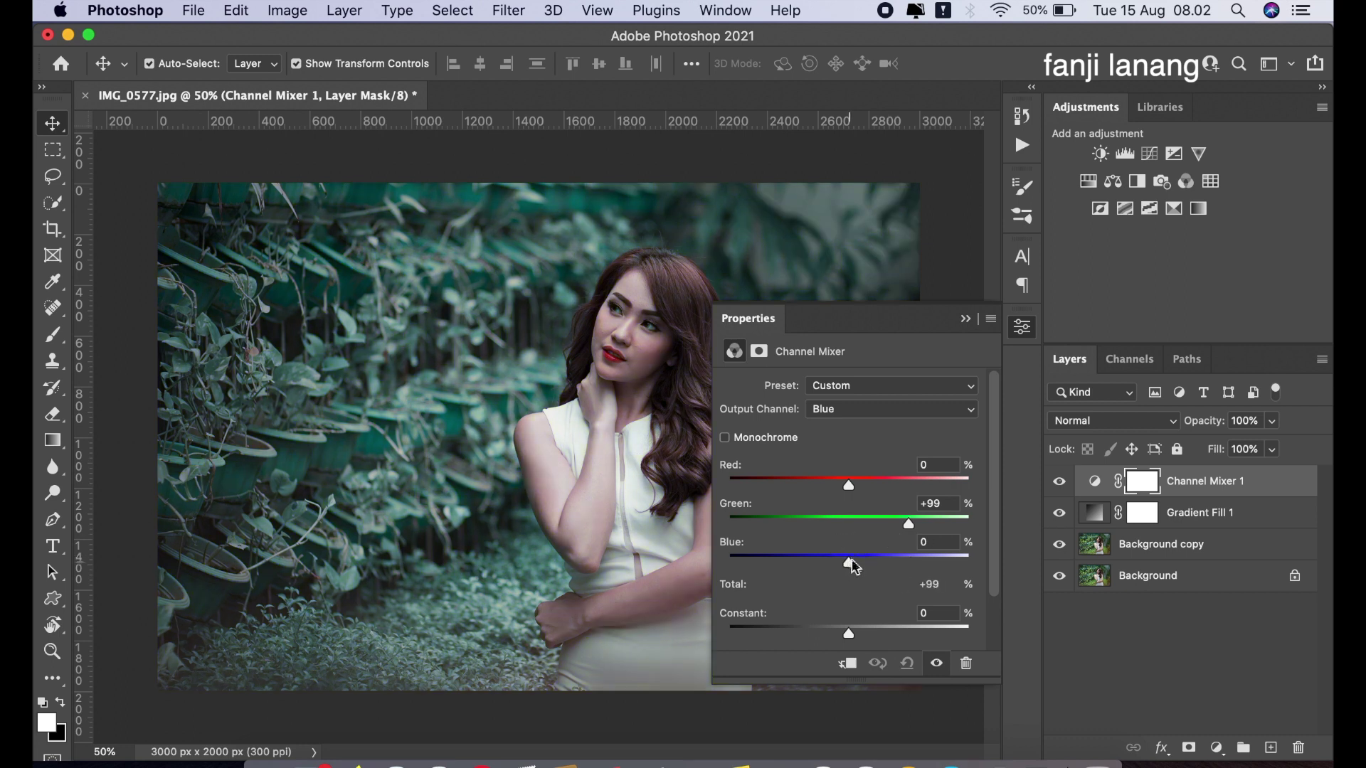
{"action": "left_click", "coordinate": [967, 320]}
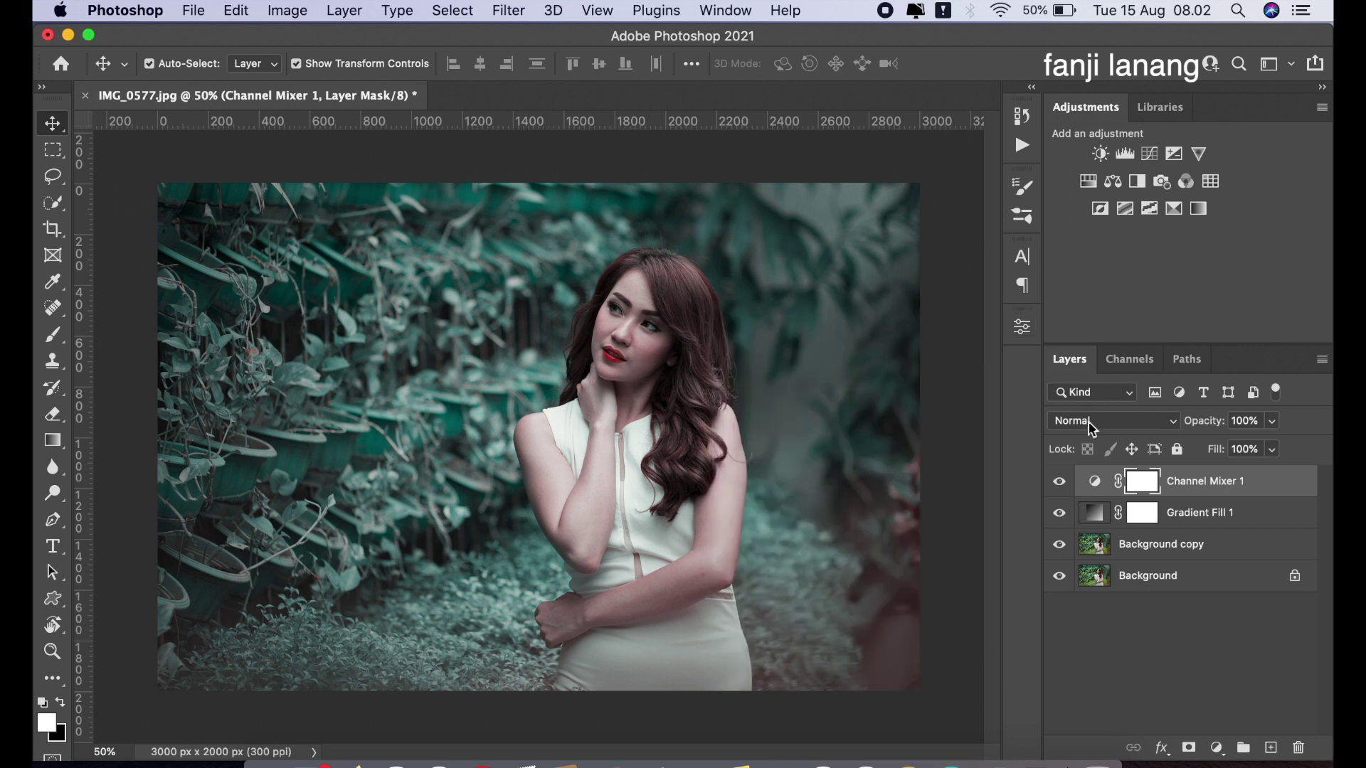
Set the Channel Mixer layer's blend mode to Lighten and toggle its visibility to compare the effect
{"action": "left_click", "coordinate": [1089, 421]}
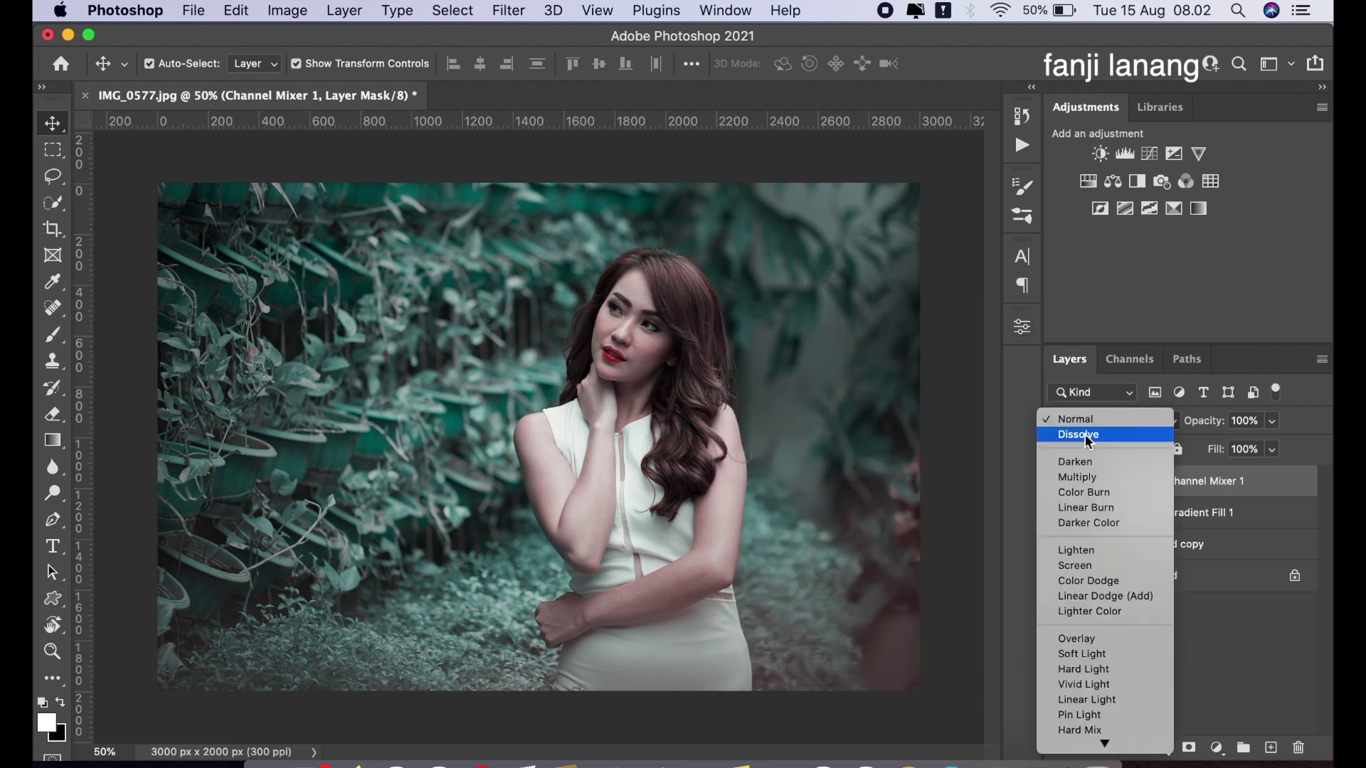
{"action": "left_click", "coordinate": [1088, 550]}
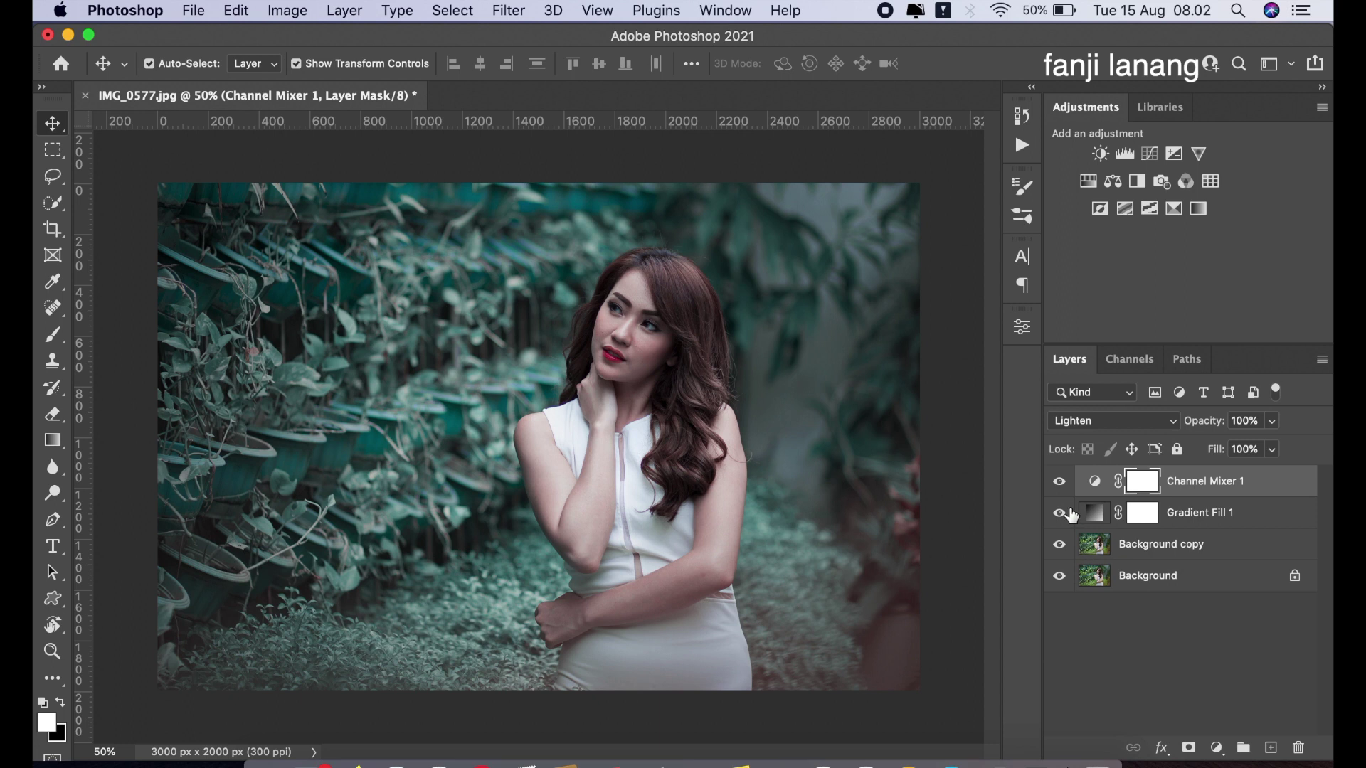
{"action": "left_click", "coordinate": [1060, 483]}
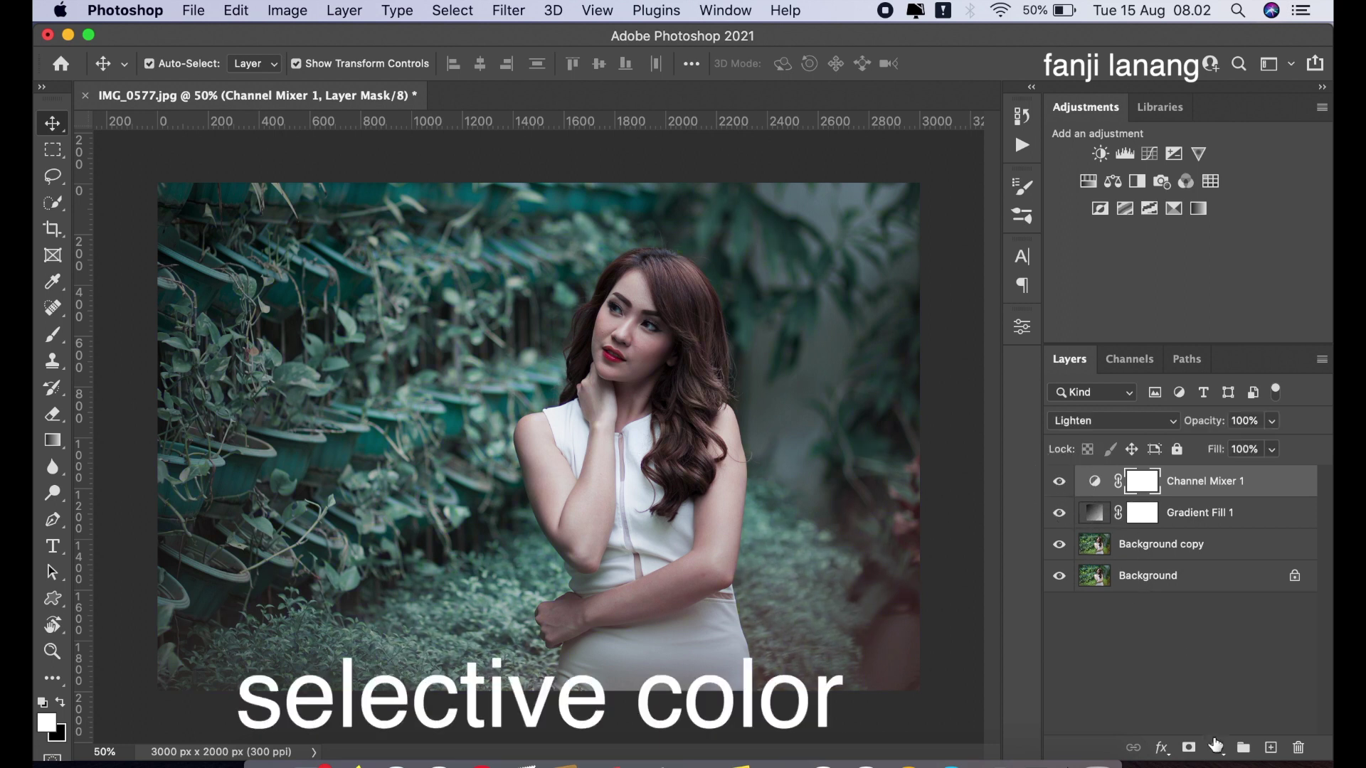
Add a Selective Color adjustment and, for the Reds, set cyan to -100%, lower magenta and raise yellow
{"action": "left_click", "coordinate": [1216, 745]}
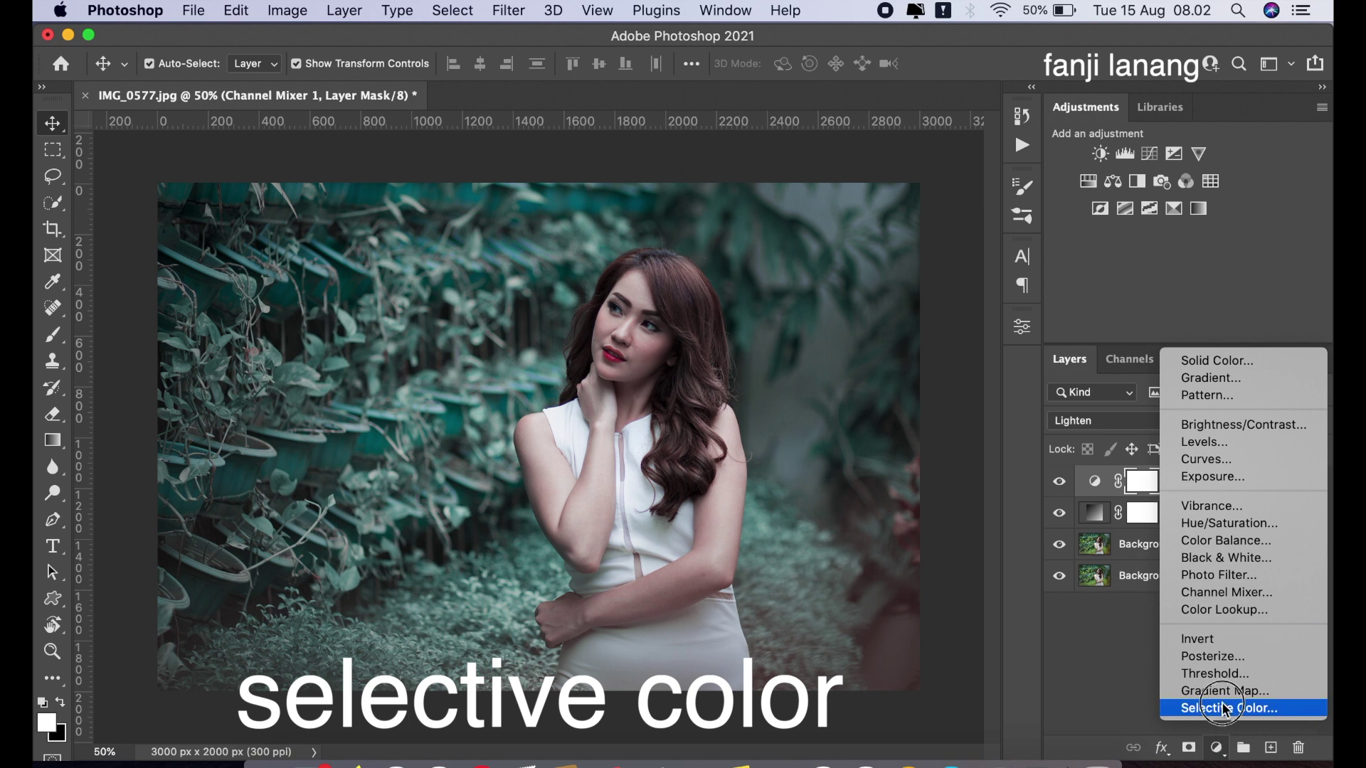
{"action": "left_click", "coordinate": [1226, 708]}
{"action": "left_click", "coordinate": [841, 452]}
{"action": "left_click_drag", "start_coordinate": [736, 447], "coordinate": [673, 442]}
{"action": "left_click", "coordinate": [818, 488]}
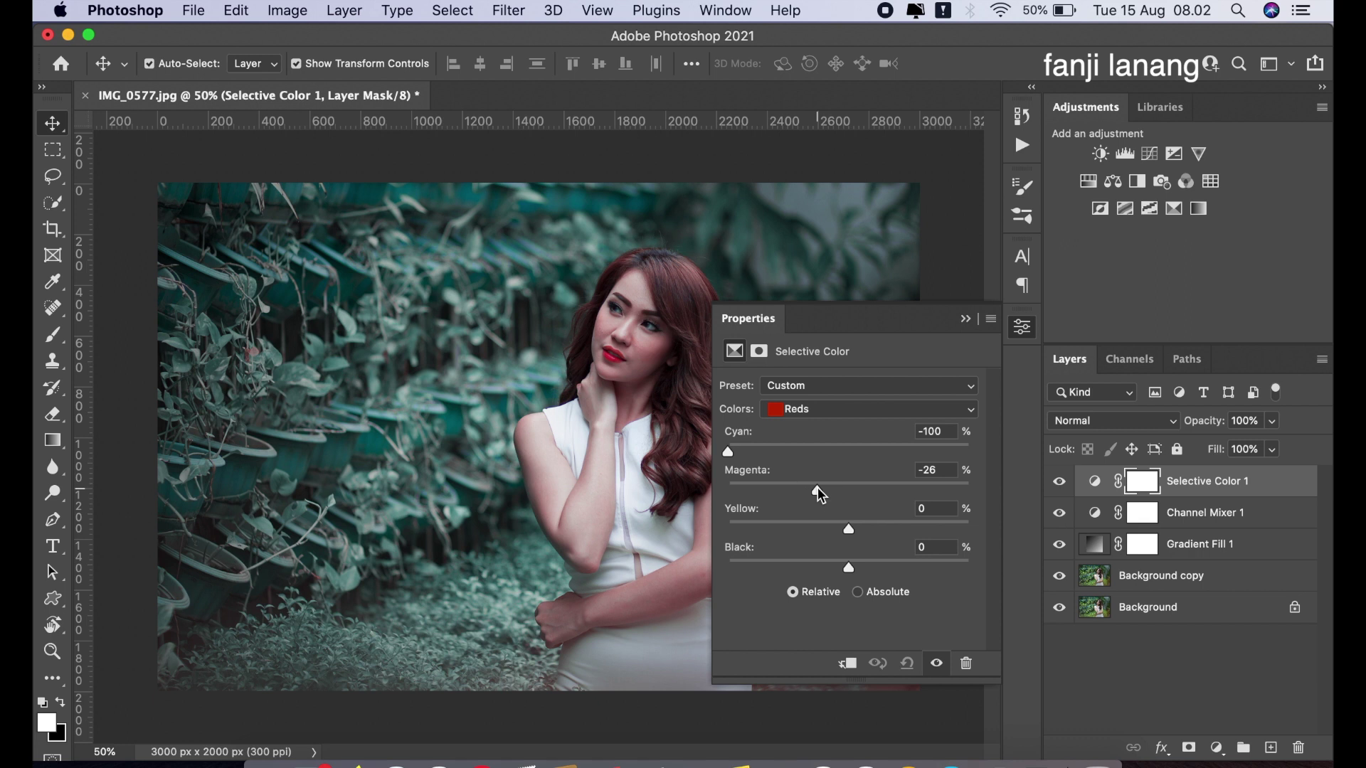
{"action": "left_click_drag", "start_coordinate": [818, 488], "coordinate": [822, 503]}
{"action": "left_click", "coordinate": [874, 525]}
{"action": "left_click_drag", "start_coordinate": [875, 530], "coordinate": [994, 542]}
{"action": "left_click_drag", "start_coordinate": [957, 542], "coordinate": [951, 538]}
Raise the yellow component of the Yellows slightly in the Selective Color adjustment
{"action": "left_click", "coordinate": [825, 410]}
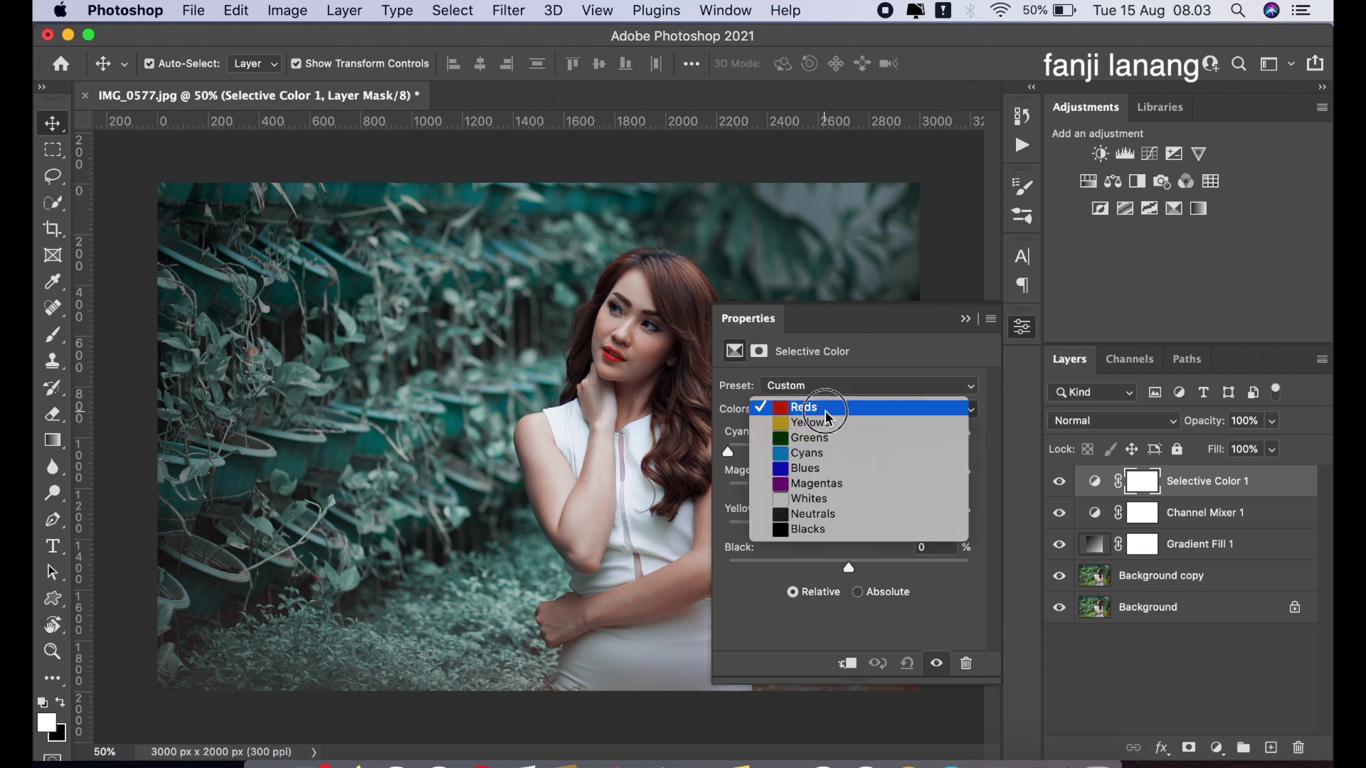
{"action": "left_click", "coordinate": [833, 423]}
{"action": "left_click_drag", "start_coordinate": [836, 445], "coordinate": [827, 451]}
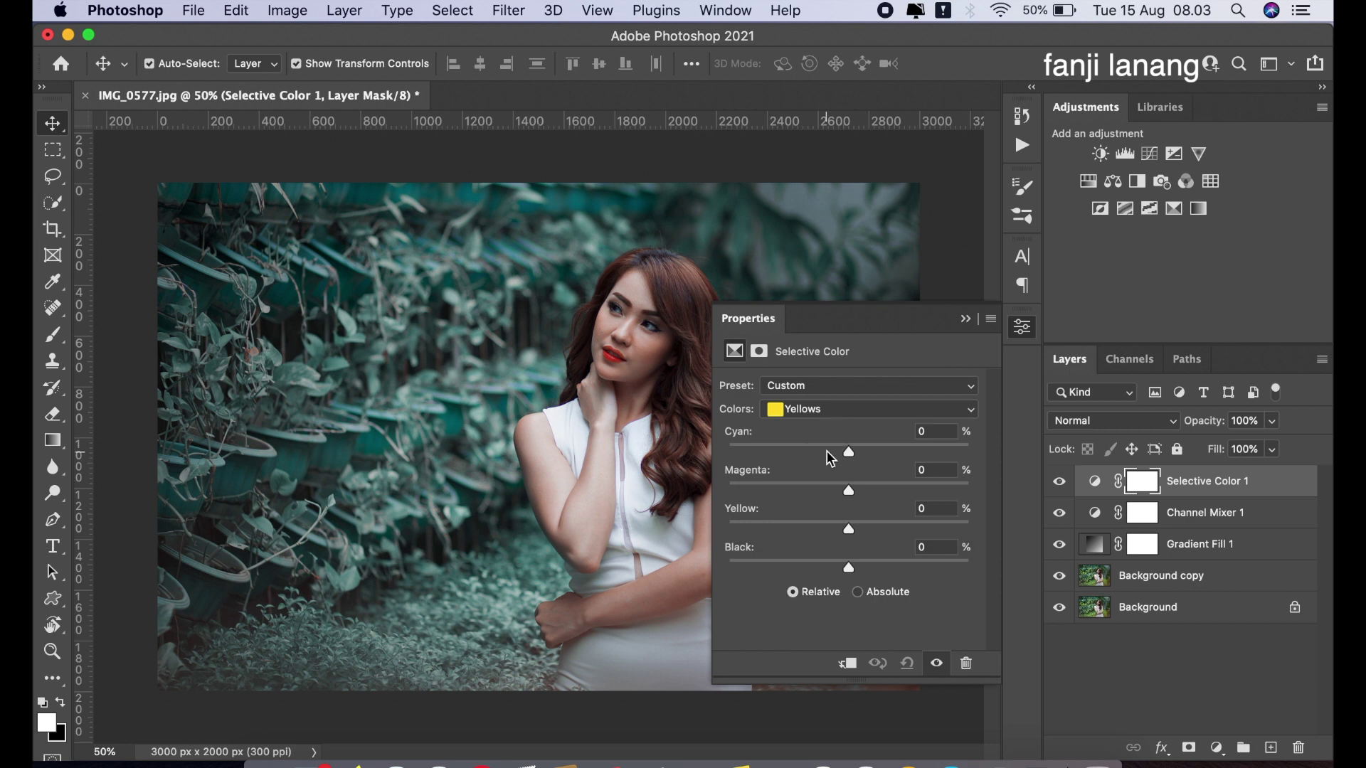
{"action": "left_click_drag", "start_coordinate": [866, 532], "coordinate": [864, 531]}
For the Cyans in Selective Color, set cyan to +100%, magenta to +100% and yellow to -20%
{"action": "left_click", "coordinate": [843, 409]}
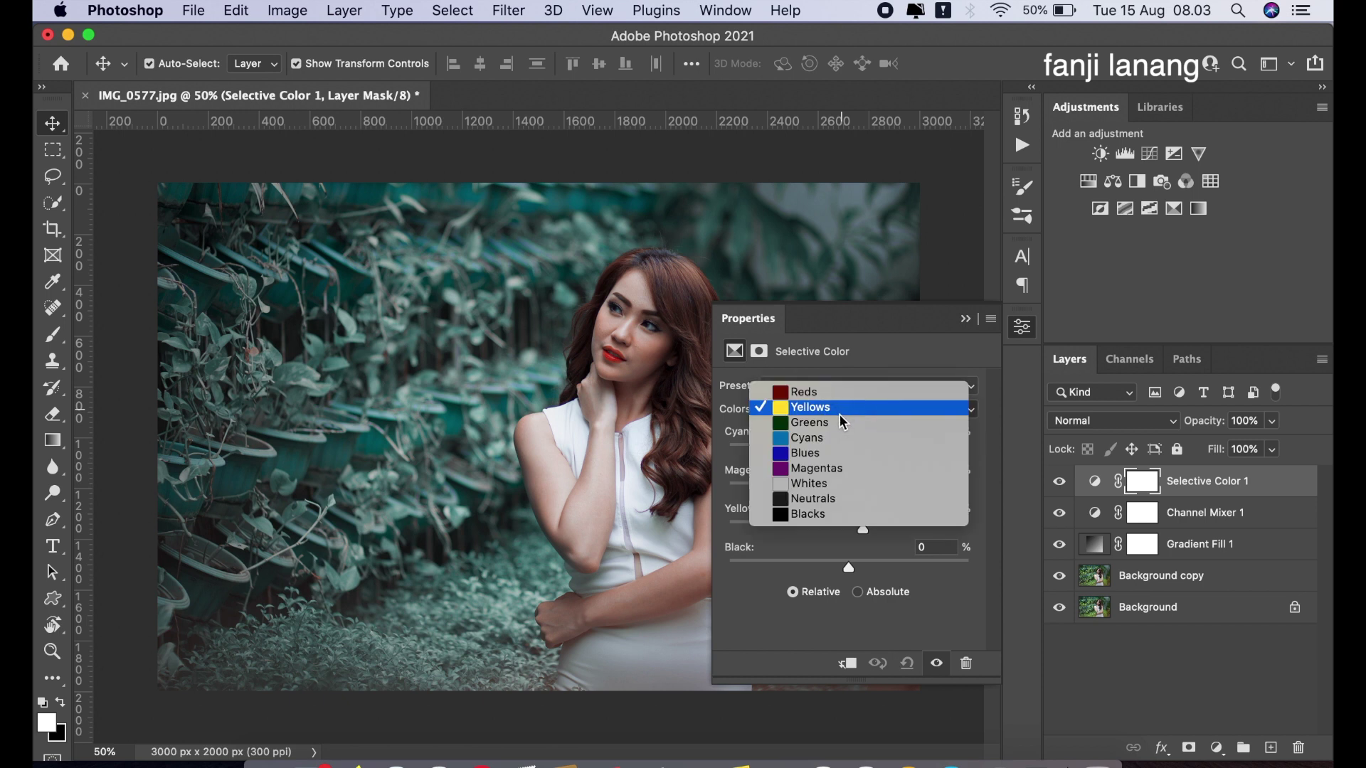
{"action": "left_click", "coordinate": [842, 439]}
{"action": "left_click_drag", "start_coordinate": [848, 452], "coordinate": [1012, 467]}
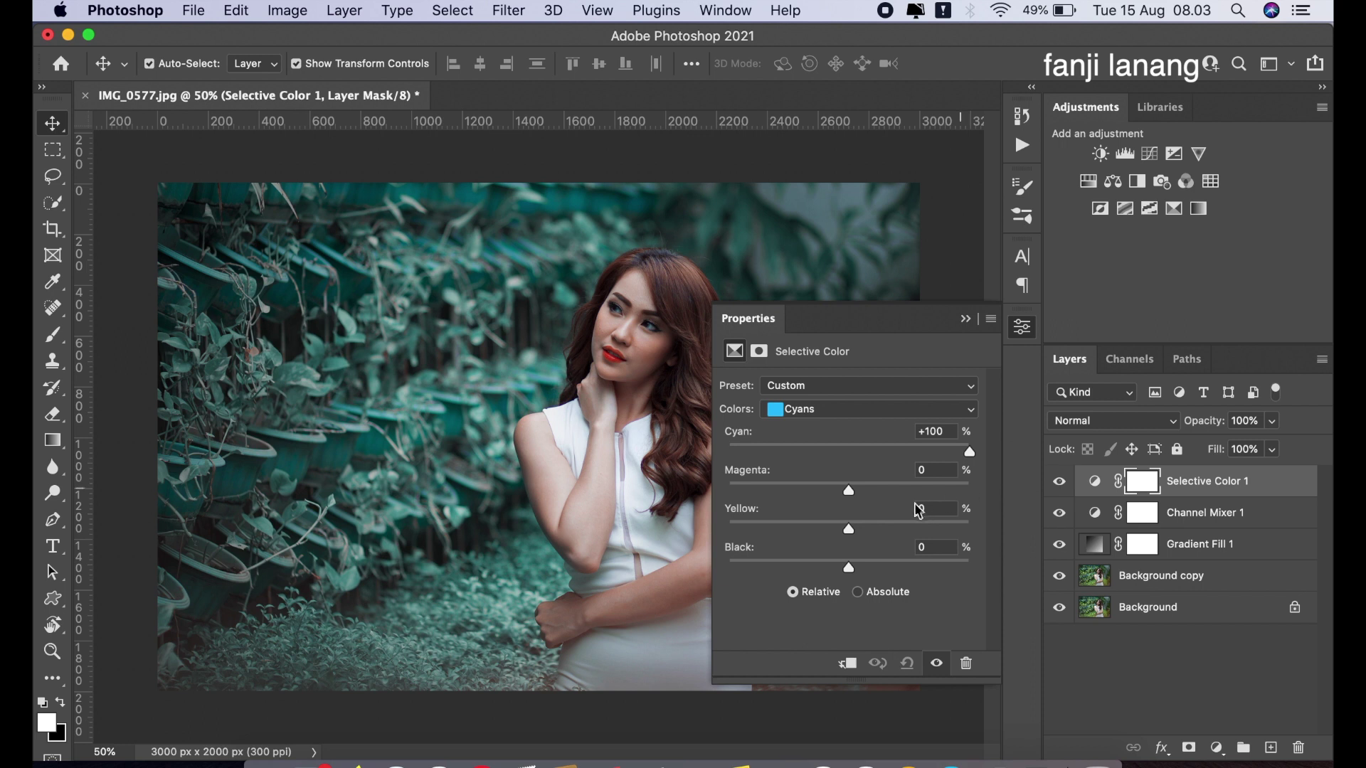
{"action": "left_click_drag", "start_coordinate": [849, 491], "coordinate": [1010, 521]}
{"action": "left_click_drag", "start_coordinate": [851, 528], "coordinate": [819, 544]}
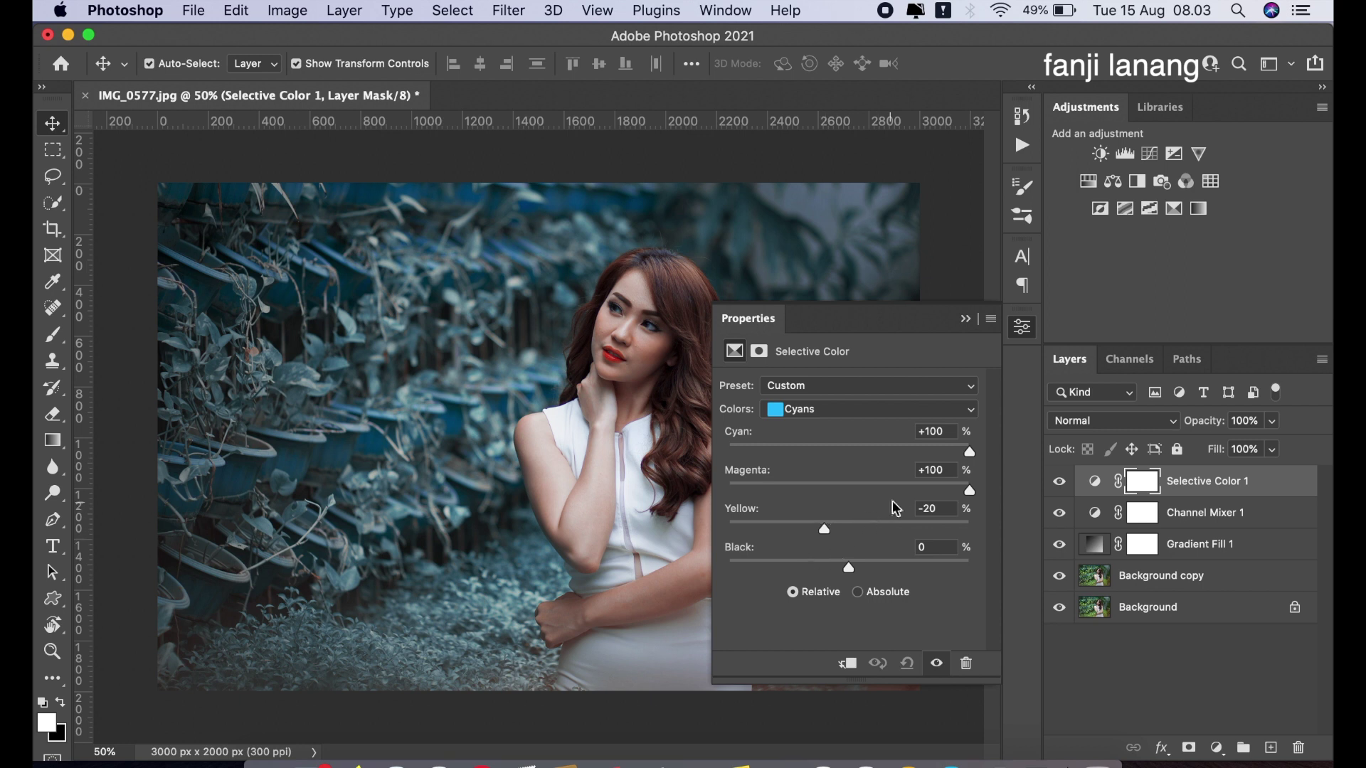
Reduce the magenta of the Cyans and set their black to +45%
{"action": "left_click", "coordinate": [910, 489]}
{"action": "left_click_drag", "start_coordinate": [921, 491], "coordinate": [921, 491]}
{"action": "left_click", "coordinate": [871, 563]}
{"action": "left_click_drag", "start_coordinate": [872, 565], "coordinate": [724, 563]}
{"action": "left_click", "coordinate": [899, 566]}
Try shifting the colour components of the Blues in the Selective Color adjustment
{"action": "left_click", "coordinate": [863, 415]}
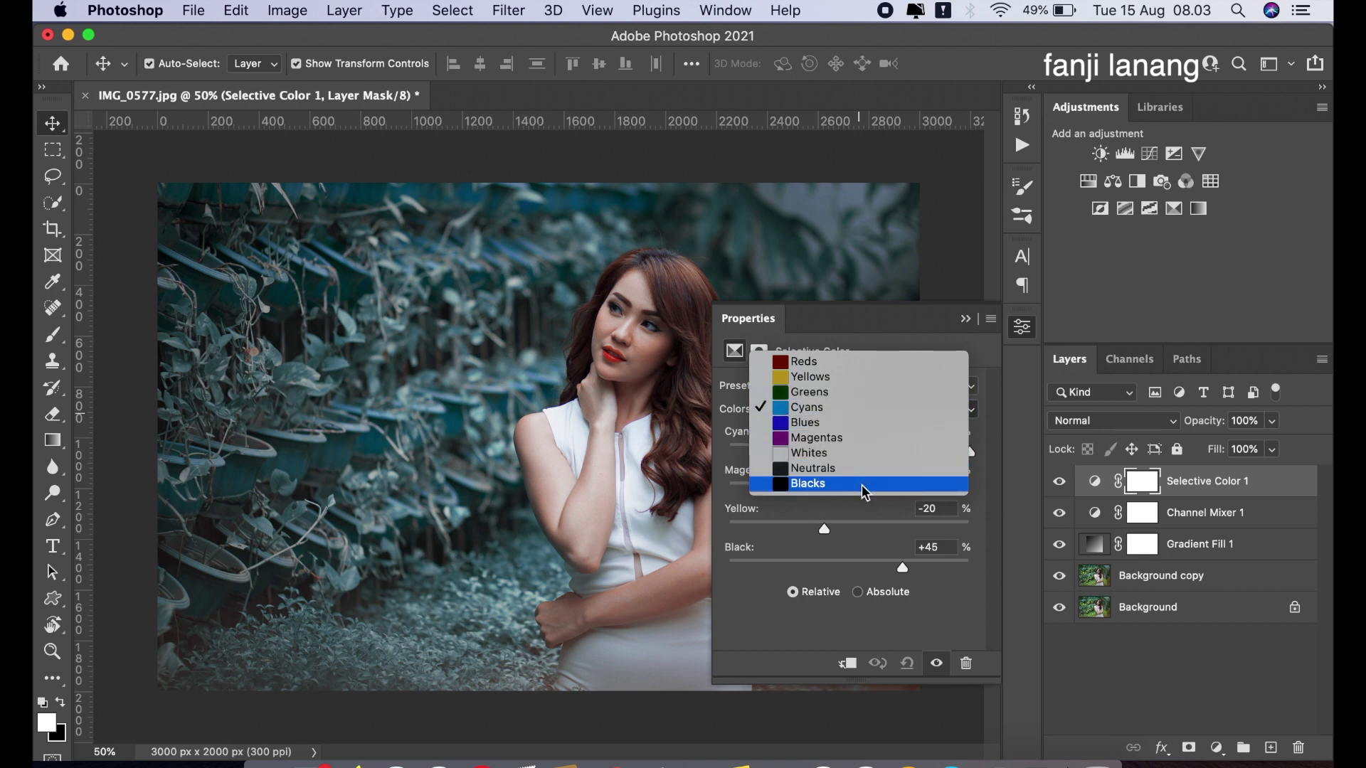
{"action": "left_click", "coordinate": [863, 423]}
{"action": "mouse_move", "coordinate": [849, 463]}
{"action": "left_mouse_down"}
{"action": "mouse_move", "coordinate": [706, 463]}
{"action": "mouse_move", "coordinate": [800, 462]}
{"action": "mouse_move", "coordinate": [851, 481]}
{"action": "left_mouse_up"}
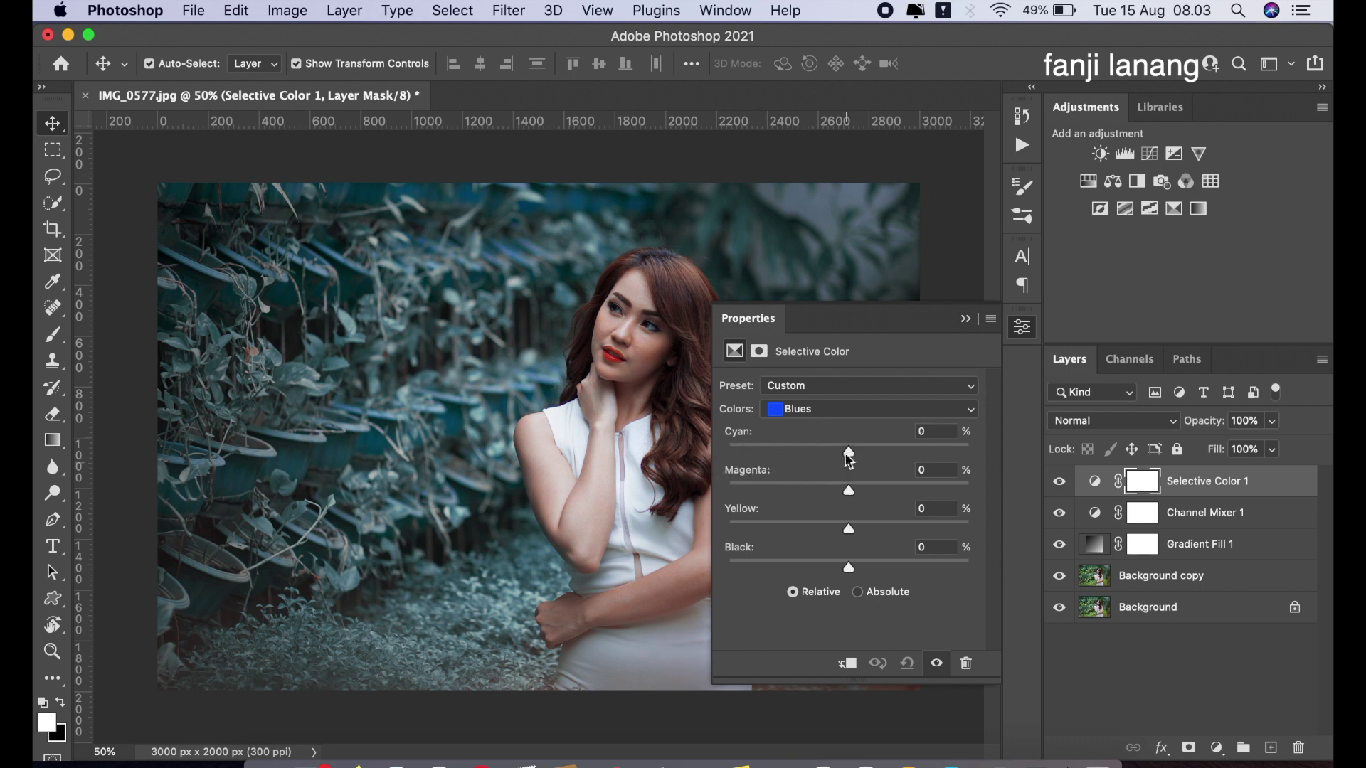
Fine-tune the magenta of the Blacks in the Selective Color adjustment and close its settings
{"action": "left_click", "coordinate": [849, 411]}
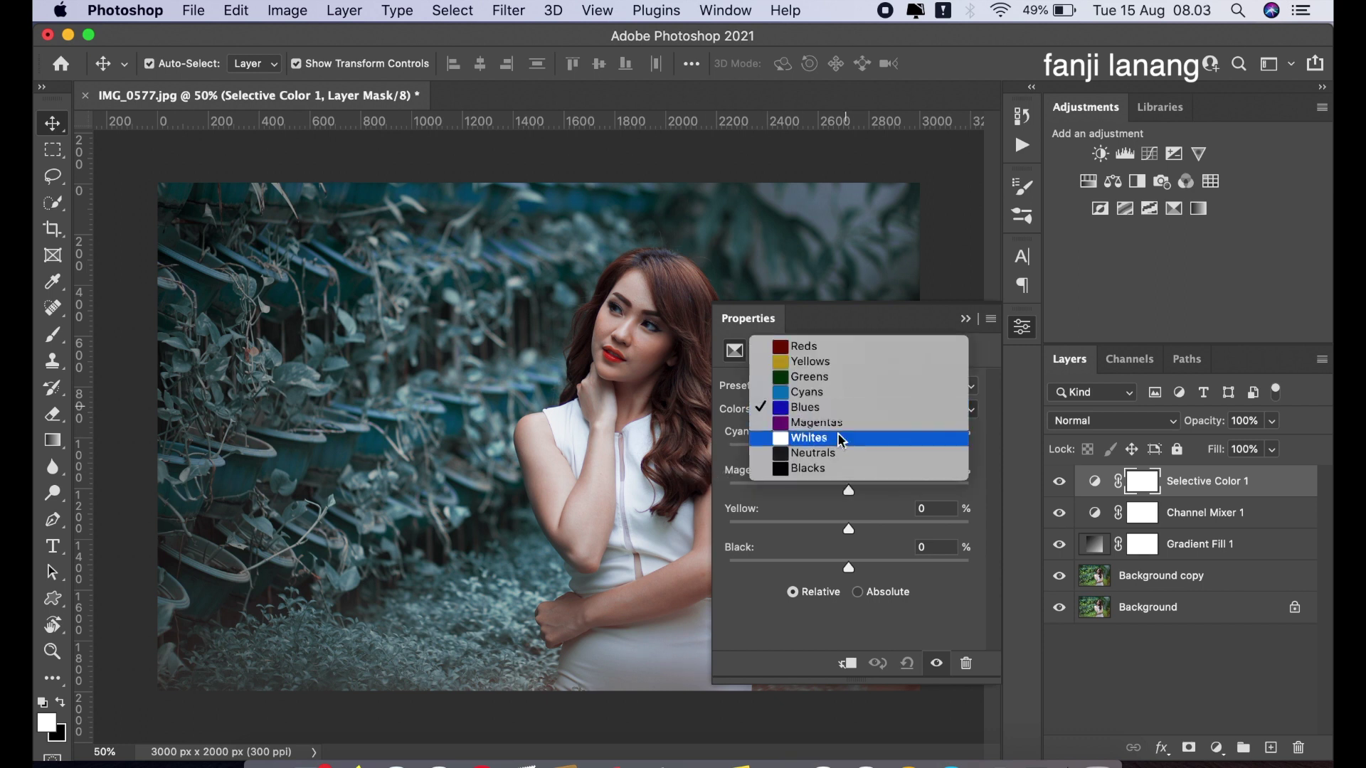
{"action": "left_click", "coordinate": [849, 468]}
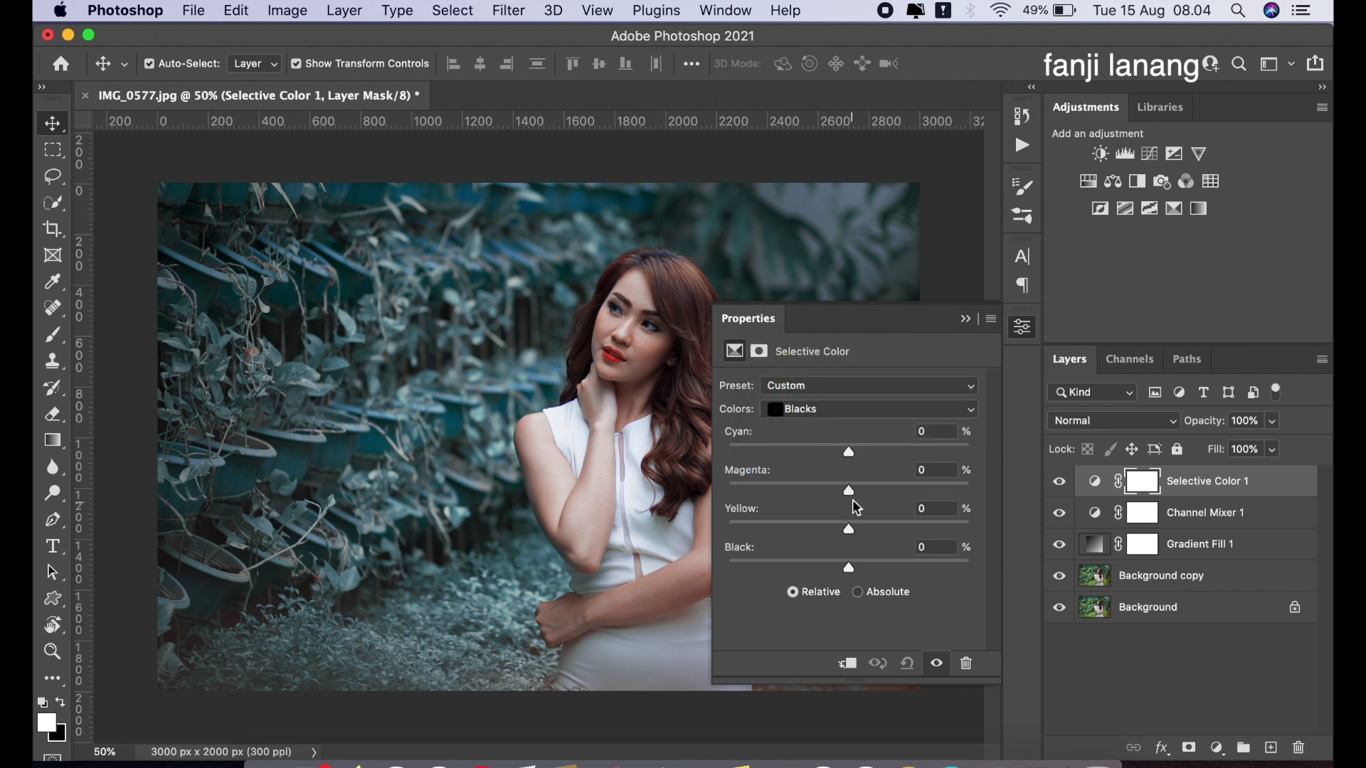
{"action": "left_click_drag", "start_coordinate": [853, 490], "coordinate": [855, 493]}
{"action": "left_click", "coordinate": [966, 318]}
Hide the gradient fill and both adjustment layers, and show them again one by one to compare the effects
{"action": "left_click_drag", "start_coordinate": [1060, 481], "coordinate": [1059, 516]}
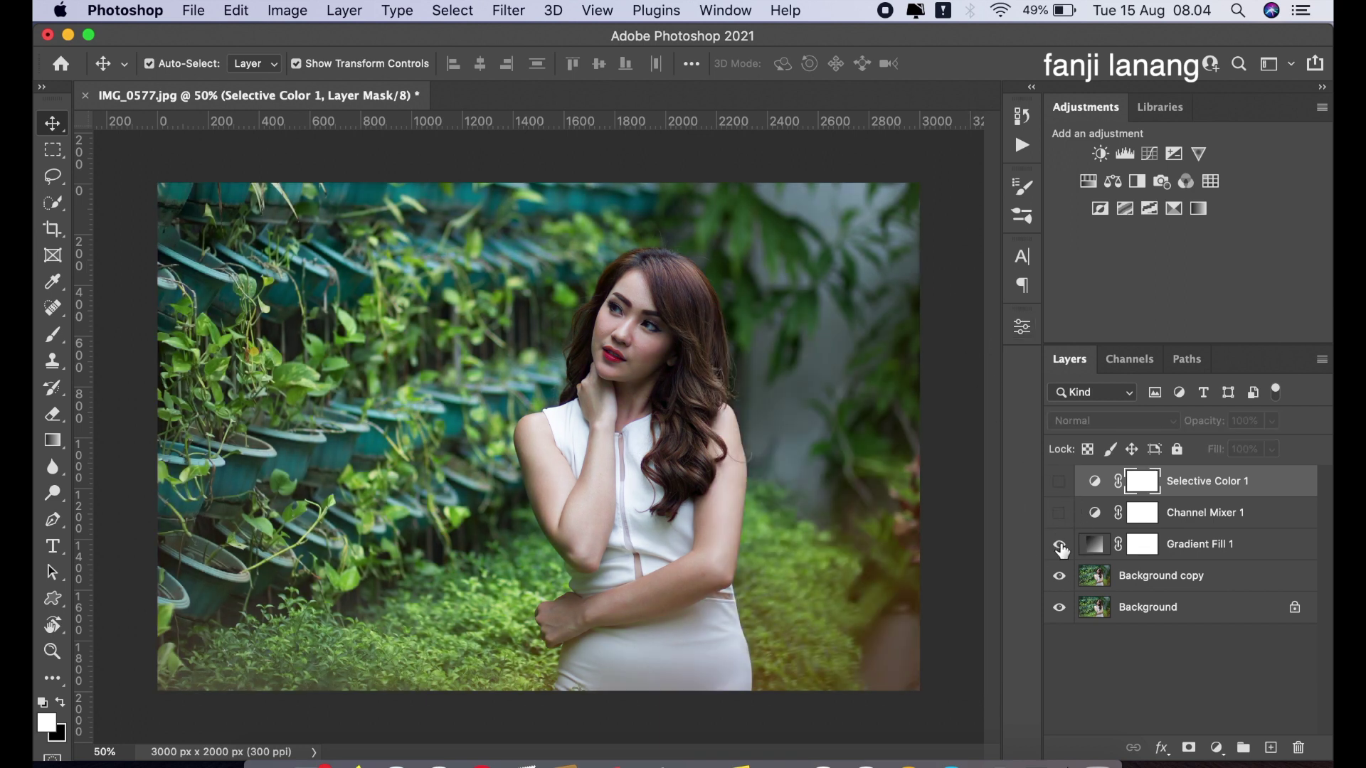
{"action": "left_click", "coordinate": [1060, 545]}
{"action": "left_click", "coordinate": [1059, 513]}
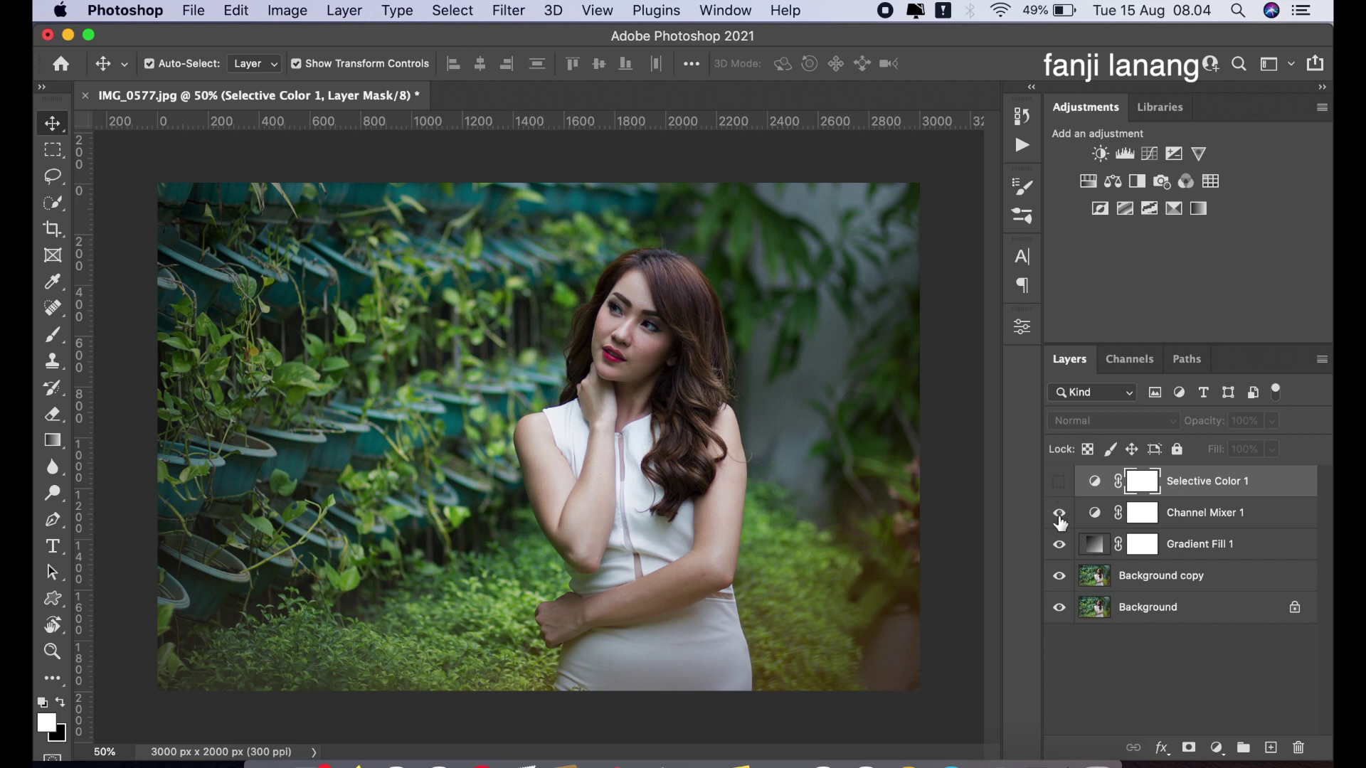
{"action": "left_click", "coordinate": [1058, 483]}
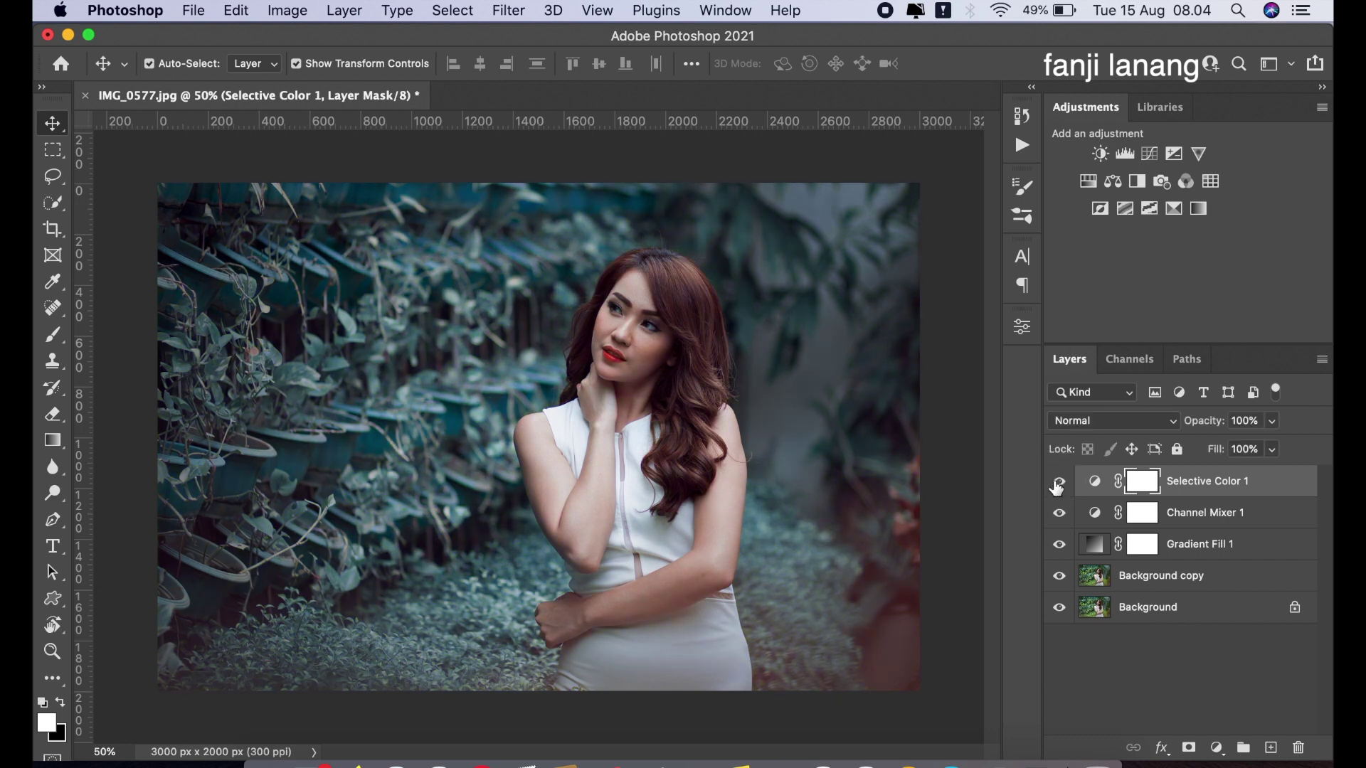
Add a blank layer and stamp the signature brush in white at 100% opacity in the photo's lower-left corner
{"action": "left_click", "coordinate": [1266, 748]}
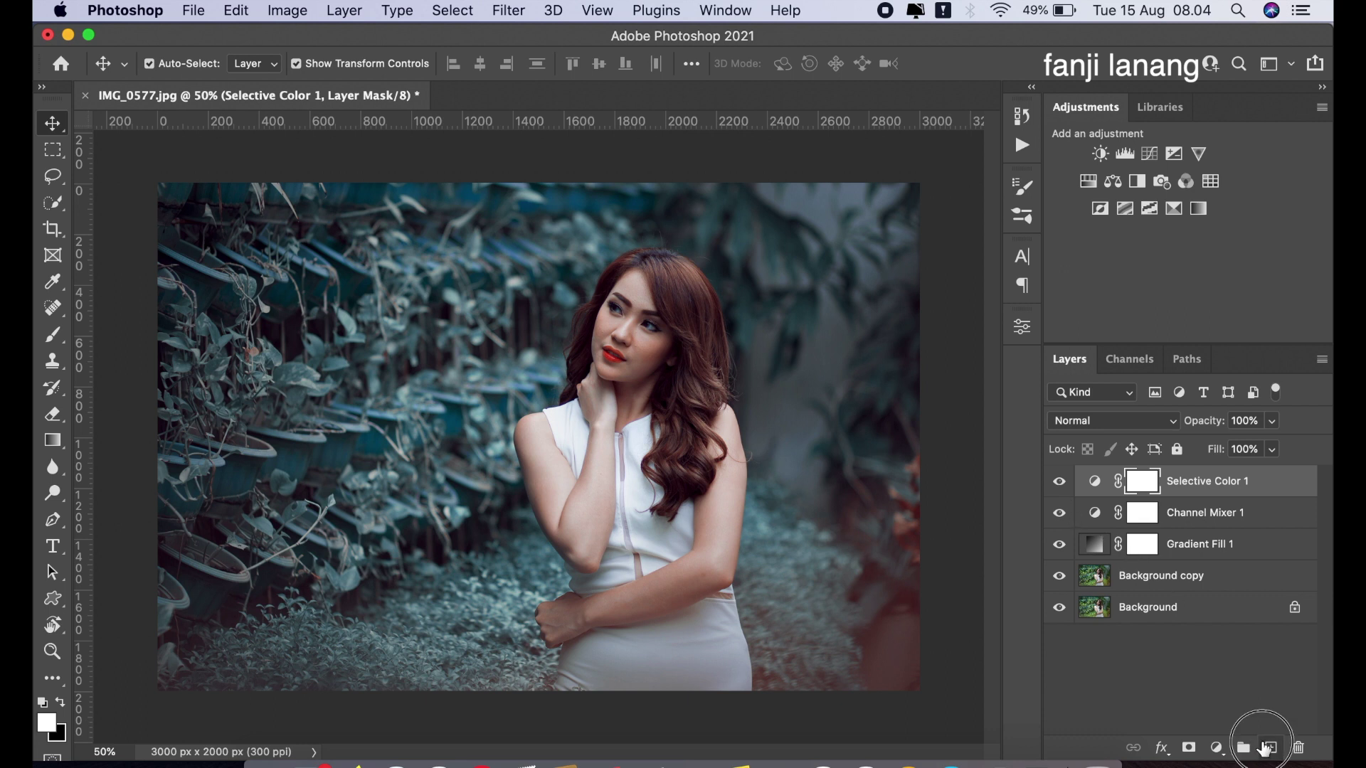
{"action": "left_click", "coordinate": [49, 336]}
{"action": "key", "text": "d"}
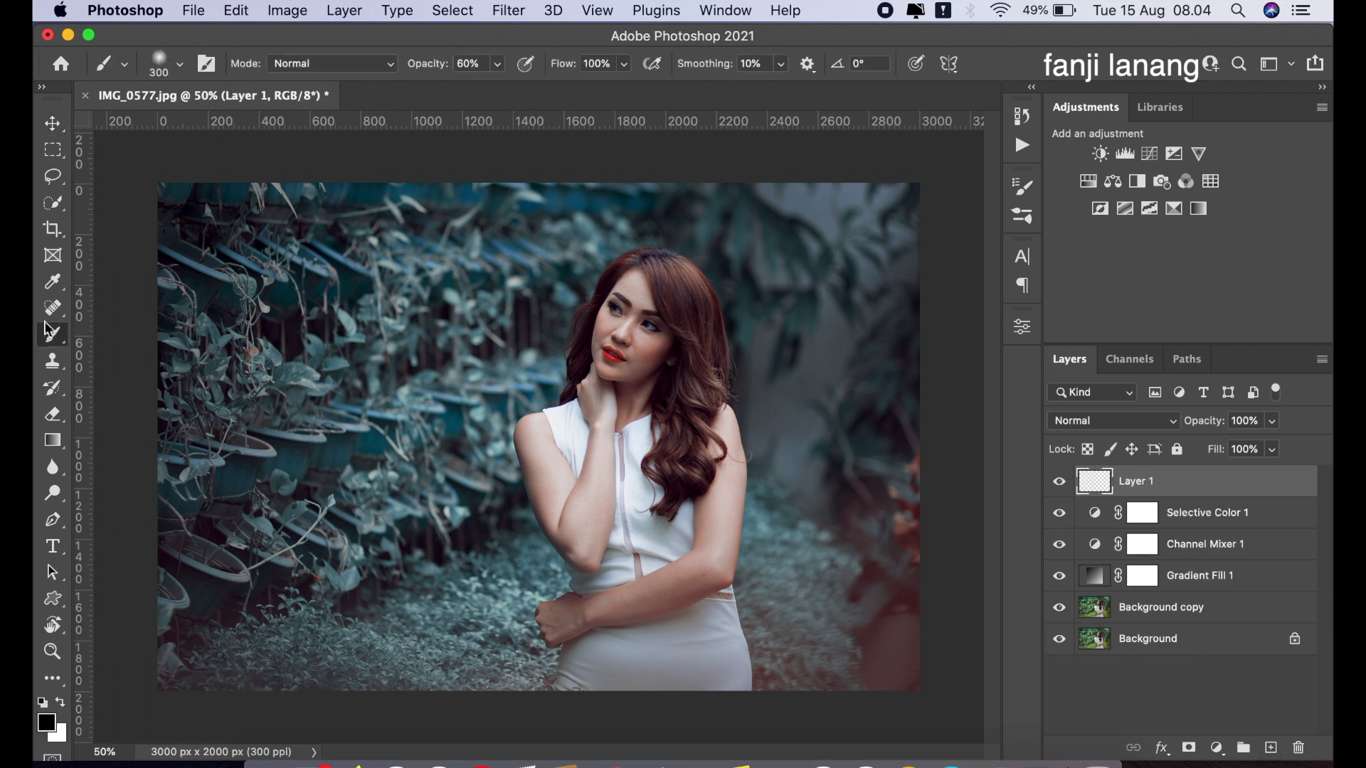
{"action": "left_click", "coordinate": [179, 71]}
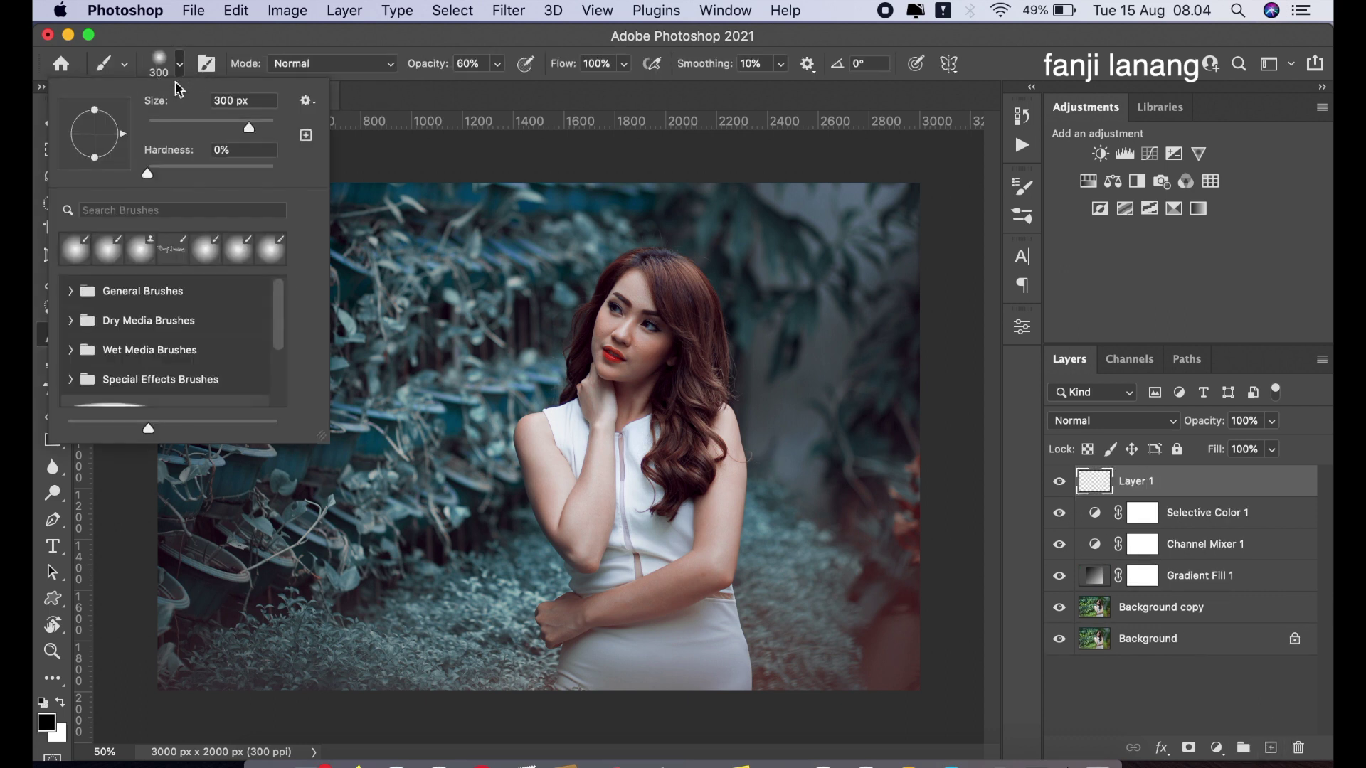
{"action": "left_click", "coordinate": [176, 261]}
{"action": "key", "text": "Return"}
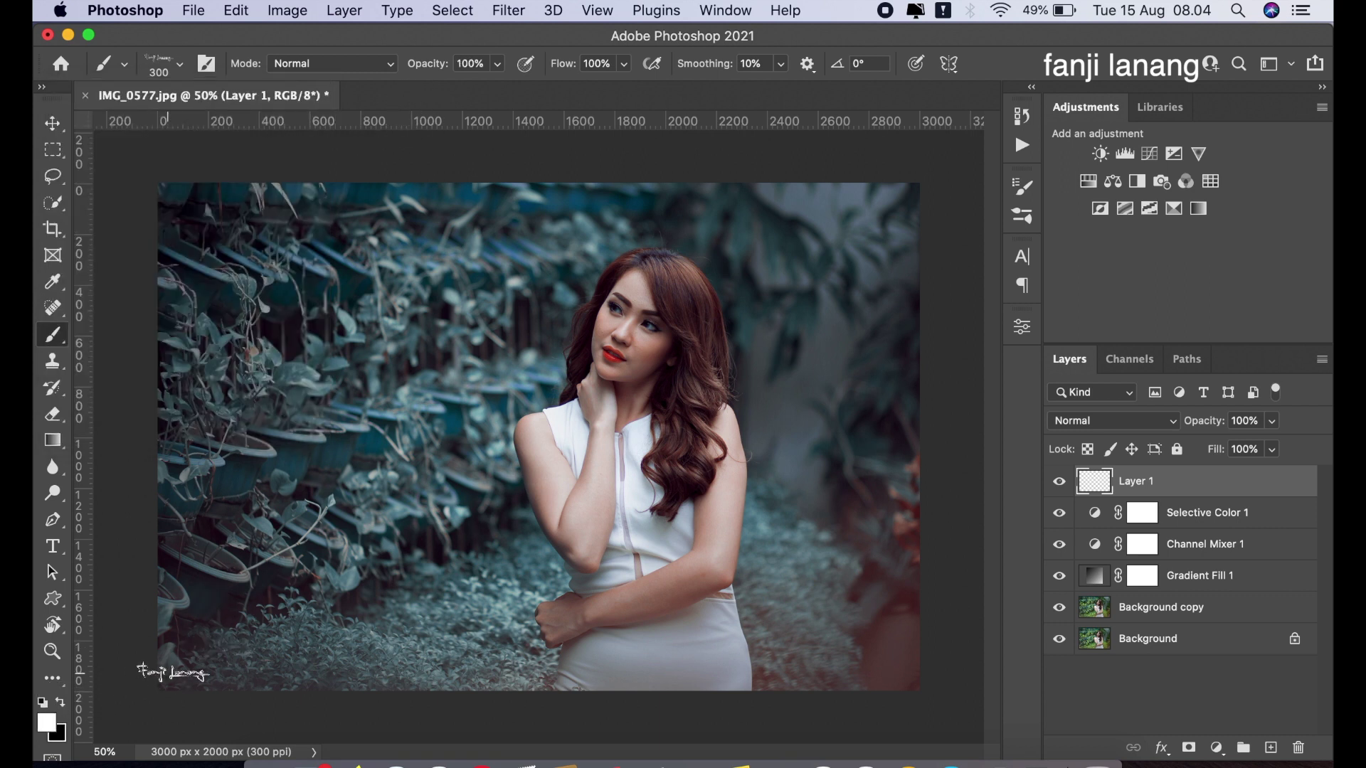
{"action": "left_click", "coordinate": [229, 657]}
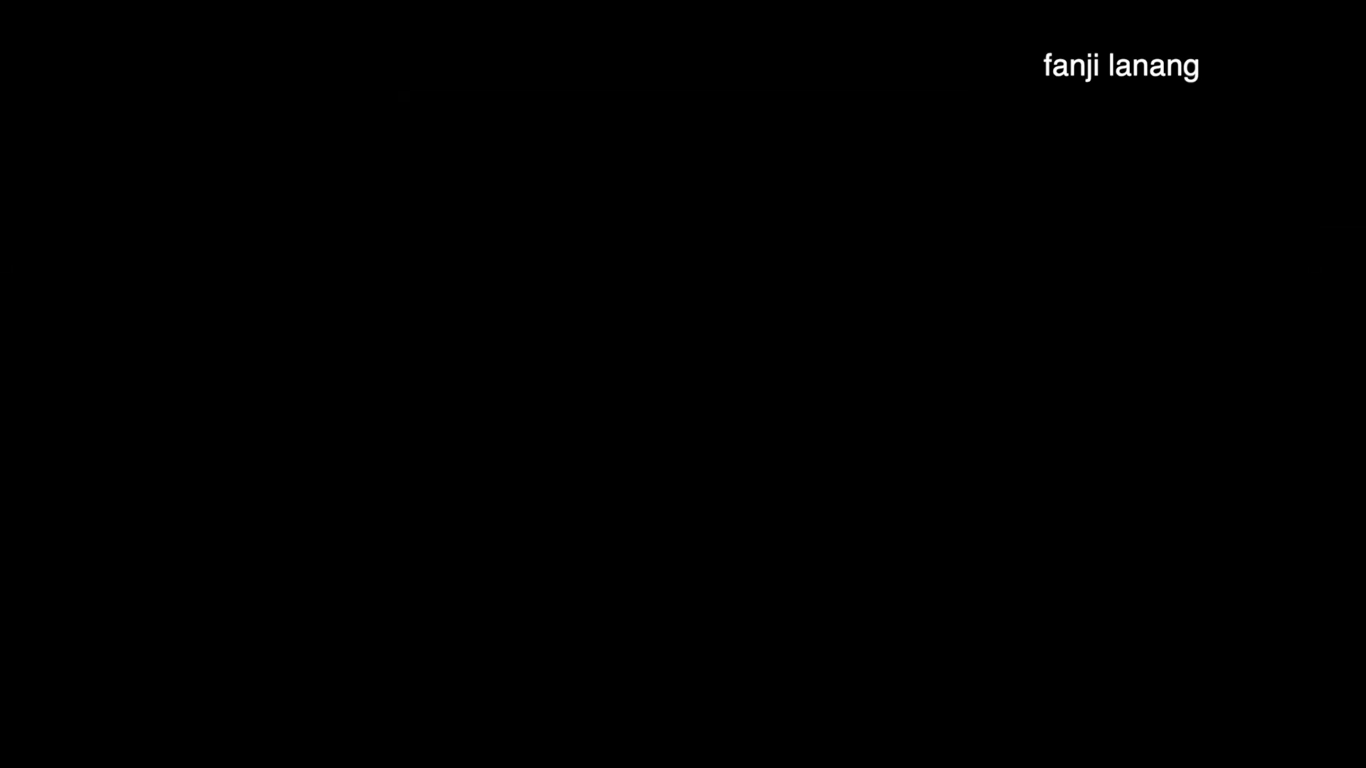